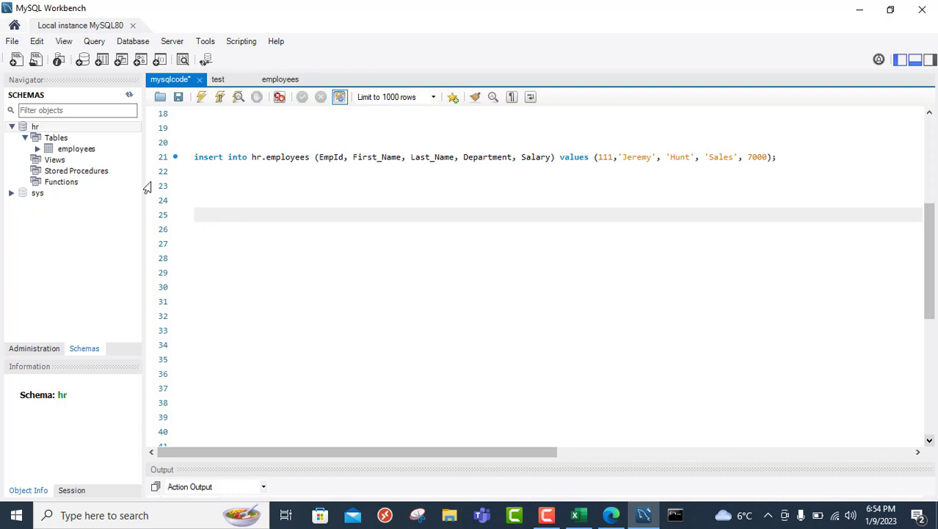
Step: Run SELECT * FROM hr.employees; on line 23 in MySQL Workbench, then switch to Excel
{"action": "mouse_move", "coordinate": [83, 153]}
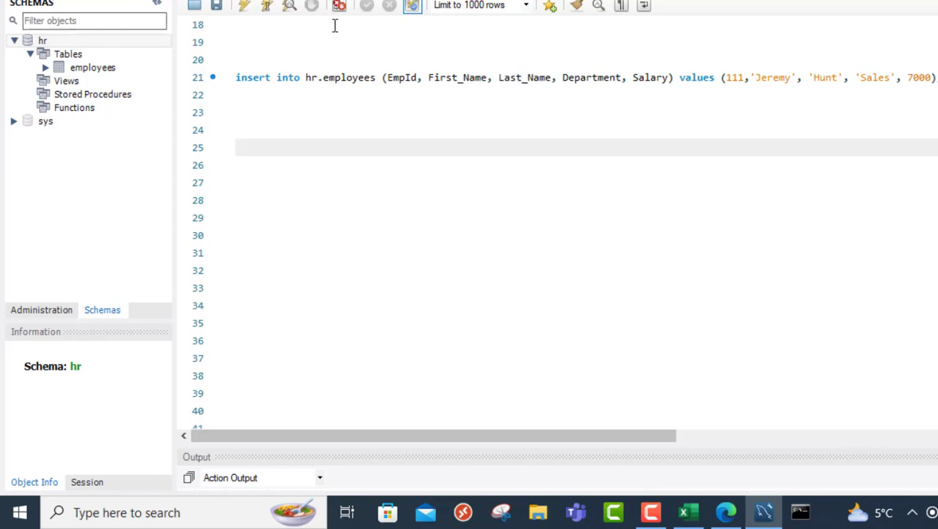
{"action": "left_click", "coordinate": [368, 74]}
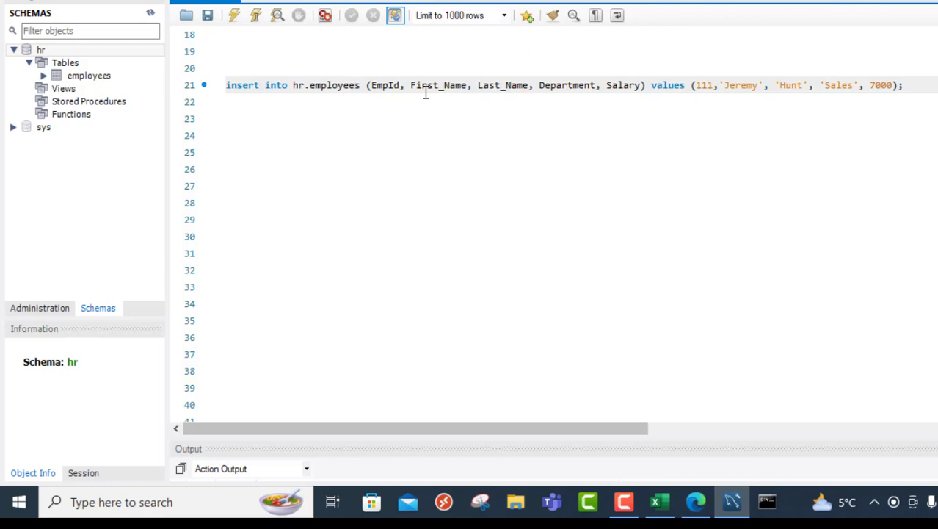
{"action": "left_click", "coordinate": [325, 118]}
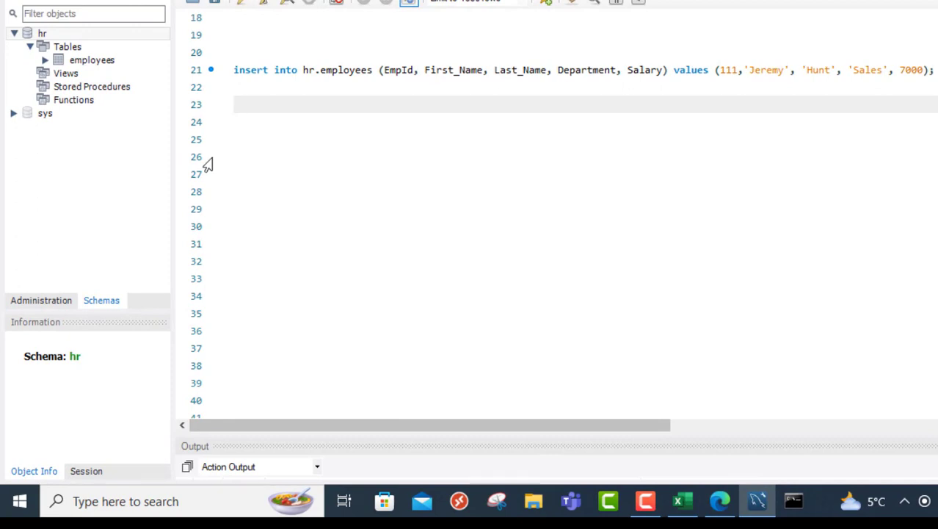
{"action": "type", "text": "lect * from "}
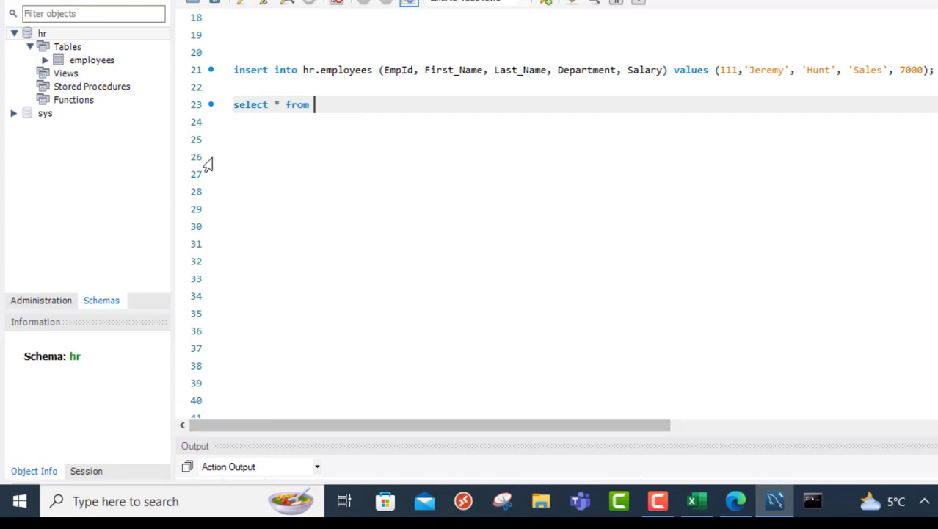
{"action": "type", "text": "hr.em"}
{"action": "double_click", "coordinate": [375, 128]}
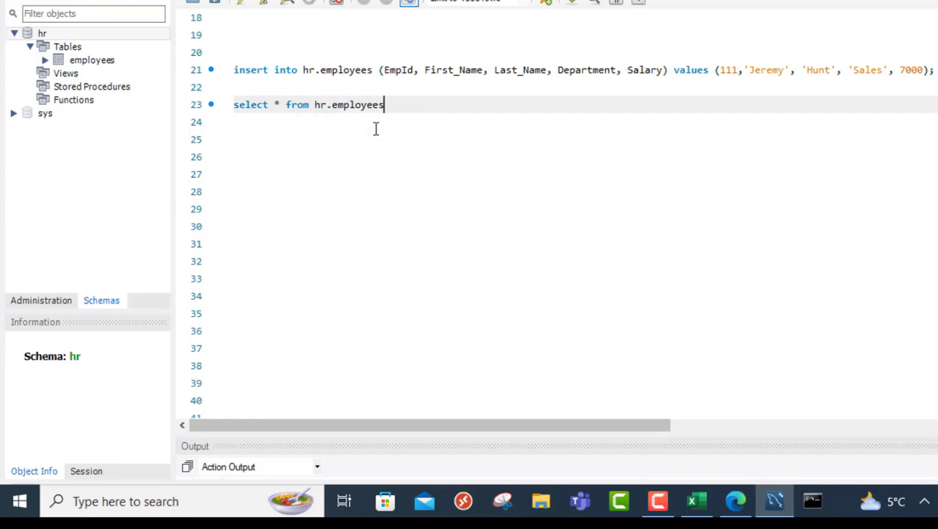
{"action": "type", "text": ";"}
{"action": "key", "text": "ctrl+Return"}
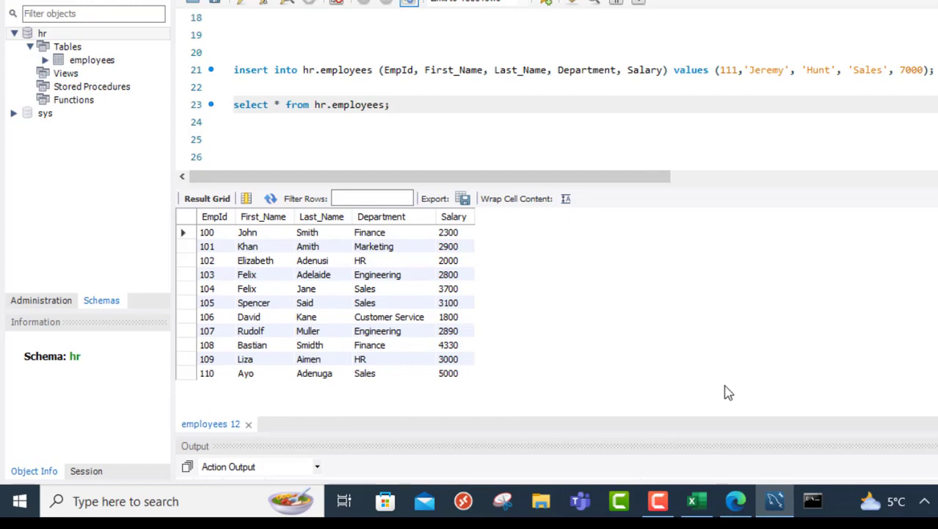
{"action": "left_click", "coordinate": [704, 507]}
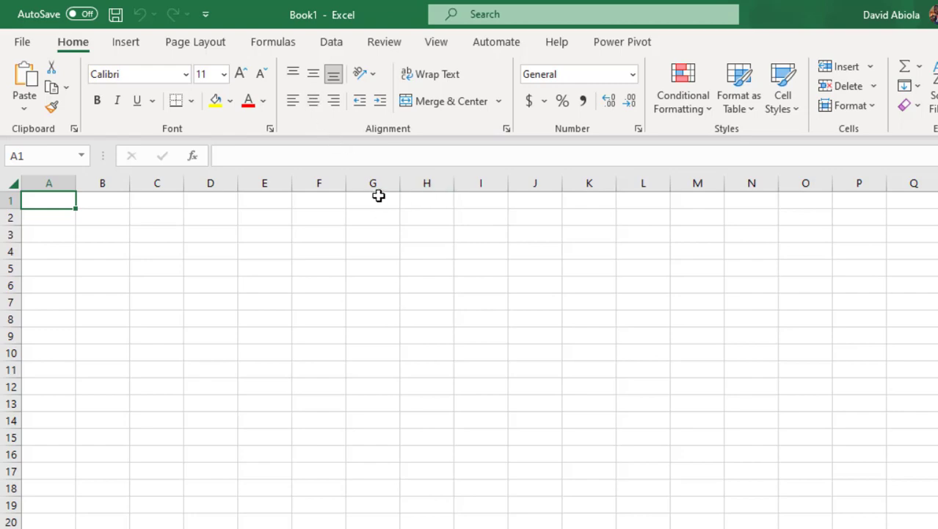
Step: Attempt a From MySQL Database import and dismiss the notice that extra components are required
{"action": "left_click", "coordinate": [320, 56]}
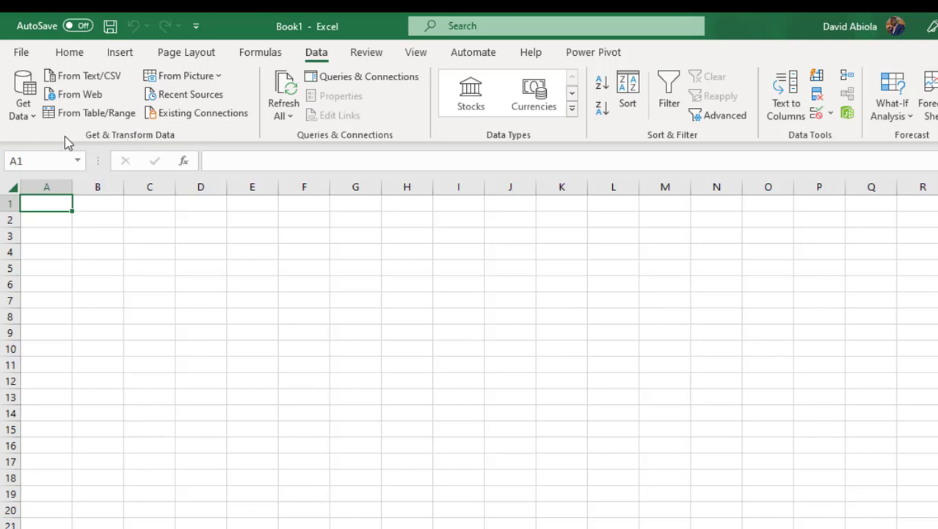
{"action": "left_click", "coordinate": [19, 116]}
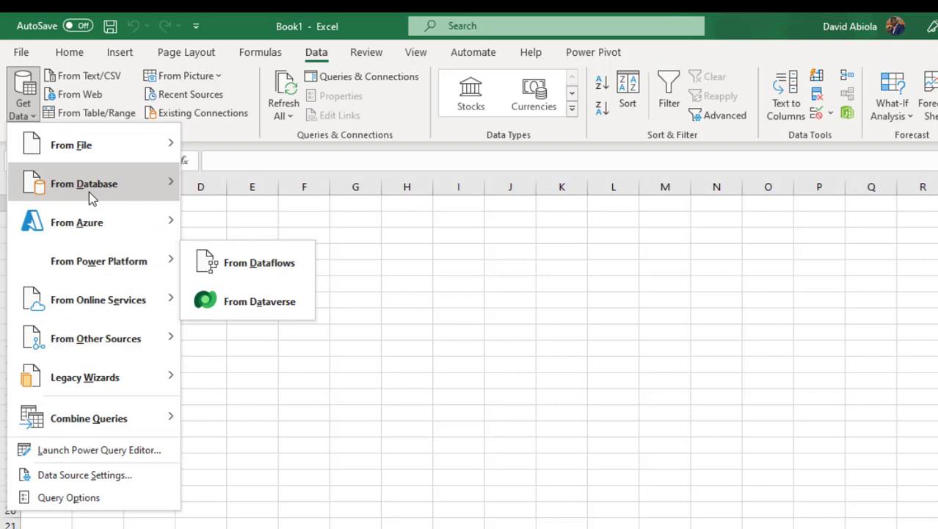
{"action": "mouse_move", "coordinate": [87, 191]}
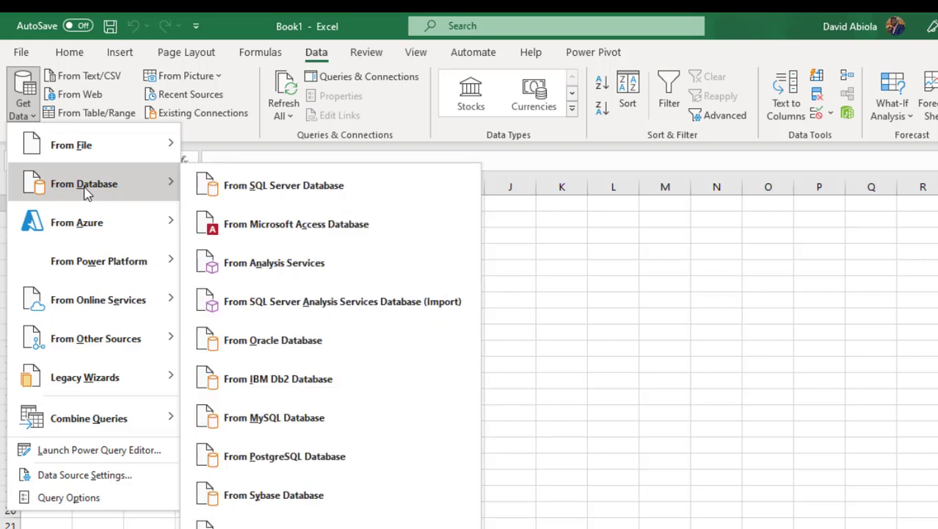
{"action": "left_click", "coordinate": [260, 426]}
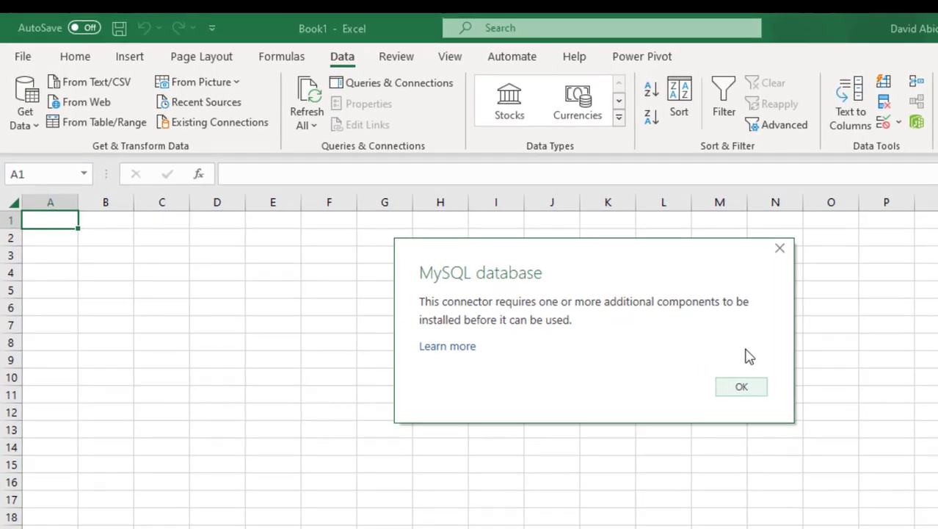
{"action": "left_click", "coordinate": [758, 391]}
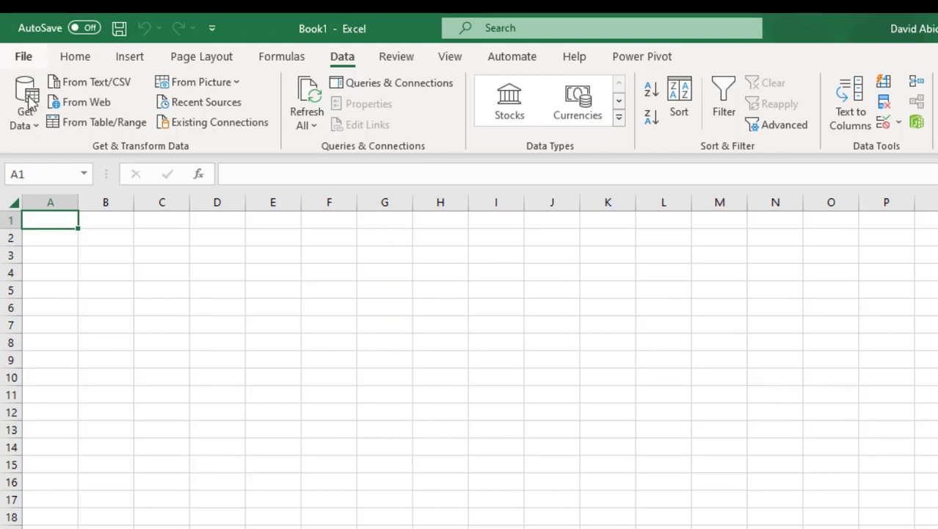
{"action": "left_click", "coordinate": [28, 122]}
{"action": "mouse_move", "coordinate": [55, 366]}
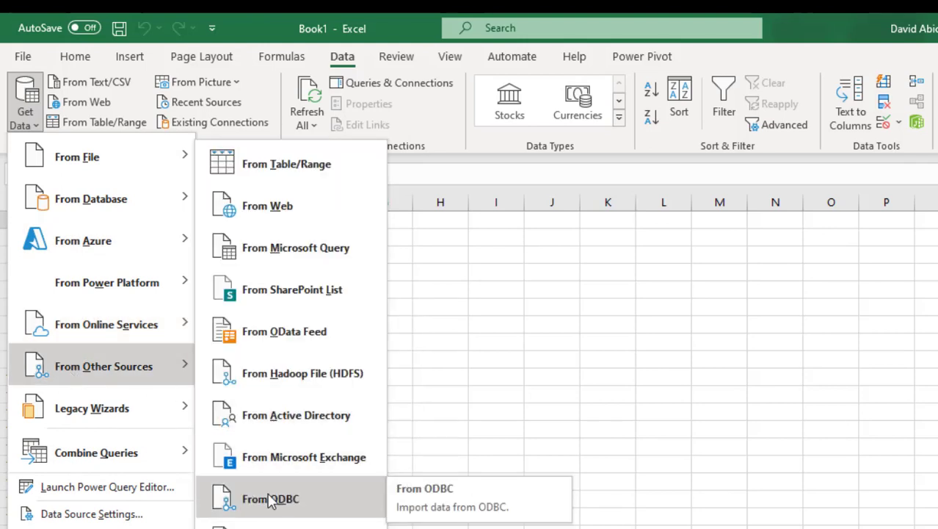
{"action": "left_click", "coordinate": [287, 499]}
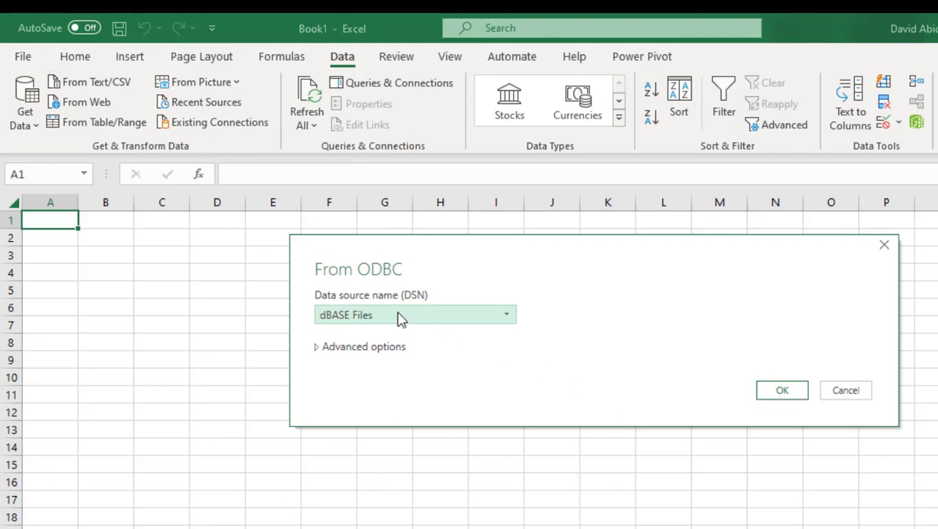
{"action": "left_click", "coordinate": [396, 318]}
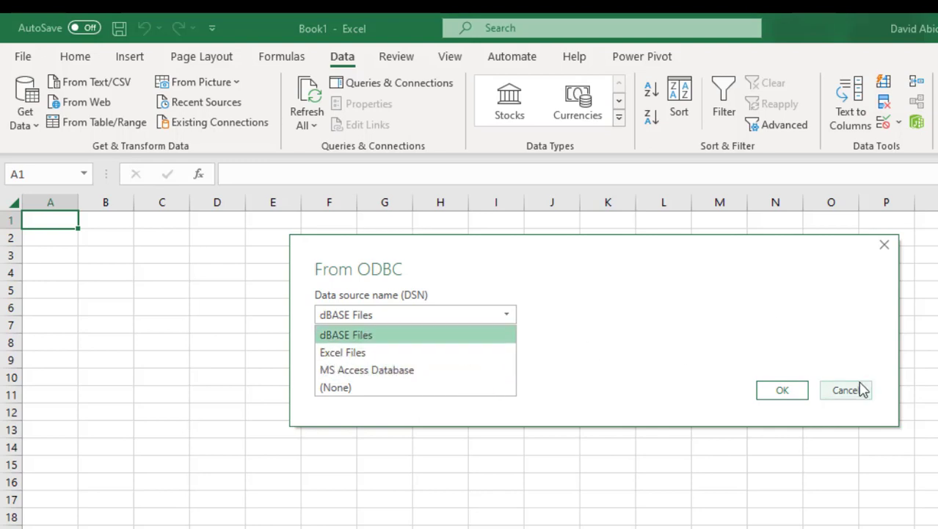
{"action": "left_click", "coordinate": [885, 246]}
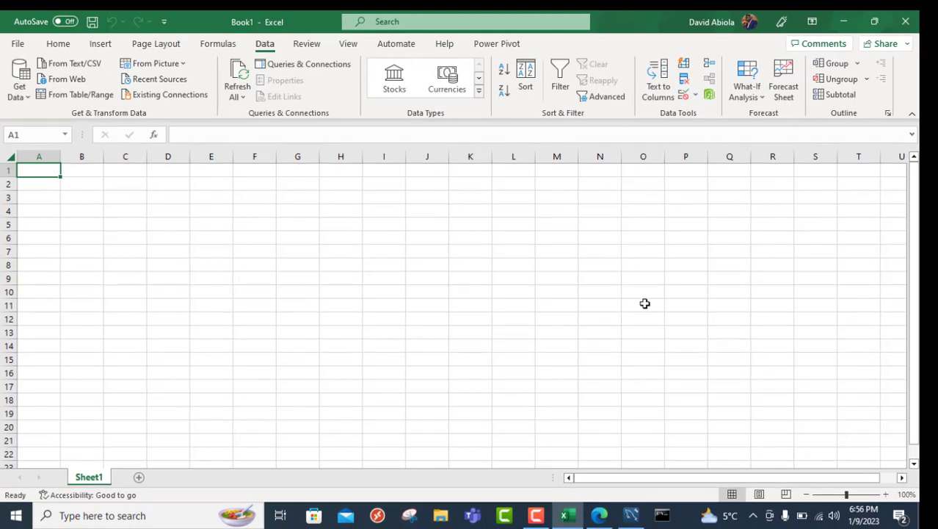
Step: Show the Connector/ODBC 8.0.31 download page in Edge, scrolled to the Windows MSI installers
{"action": "left_click", "coordinate": [598, 516]}
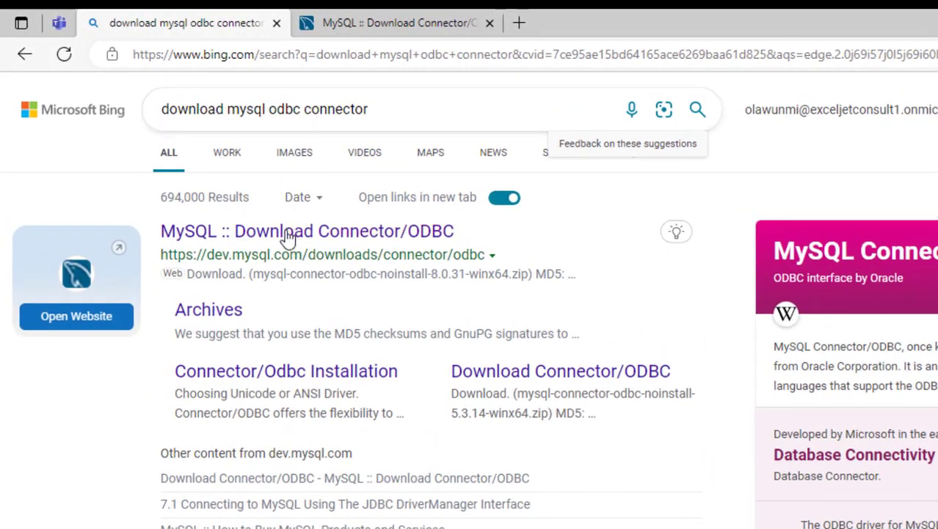
{"action": "left_click", "coordinate": [402, 22]}
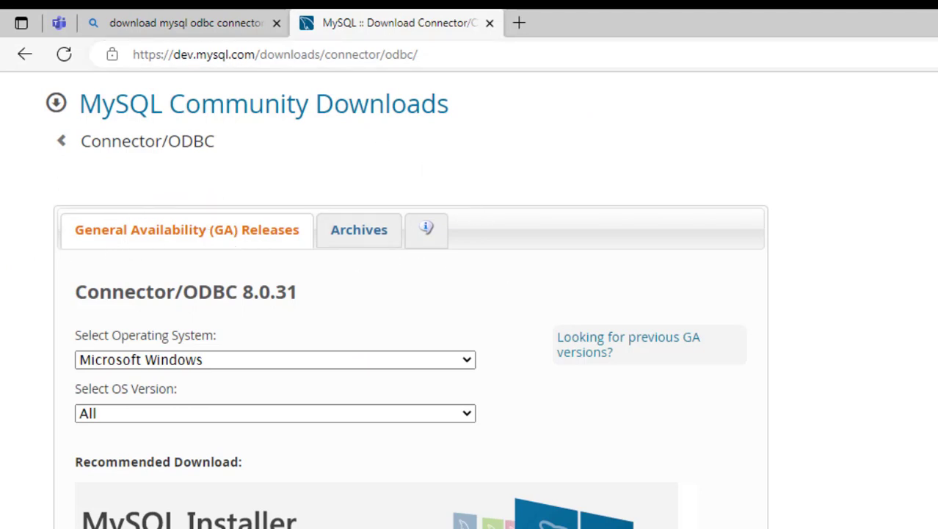
{"action": "scroll", "coordinate": [470, 294], "scroll_direction": "down", "scroll_amount": 4}
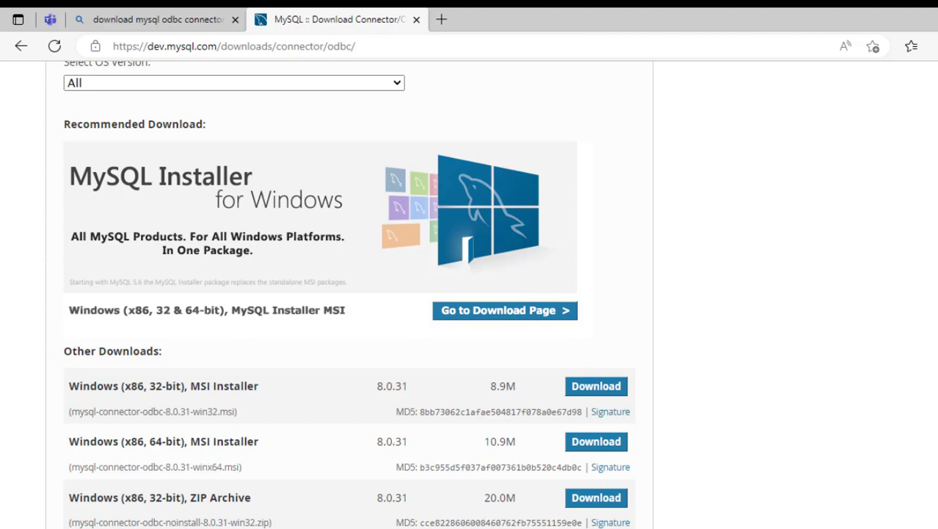
Step: Launch the downloaded Connector/ODBC installer from the Downloads folder
{"action": "key", "text": "super+e"}
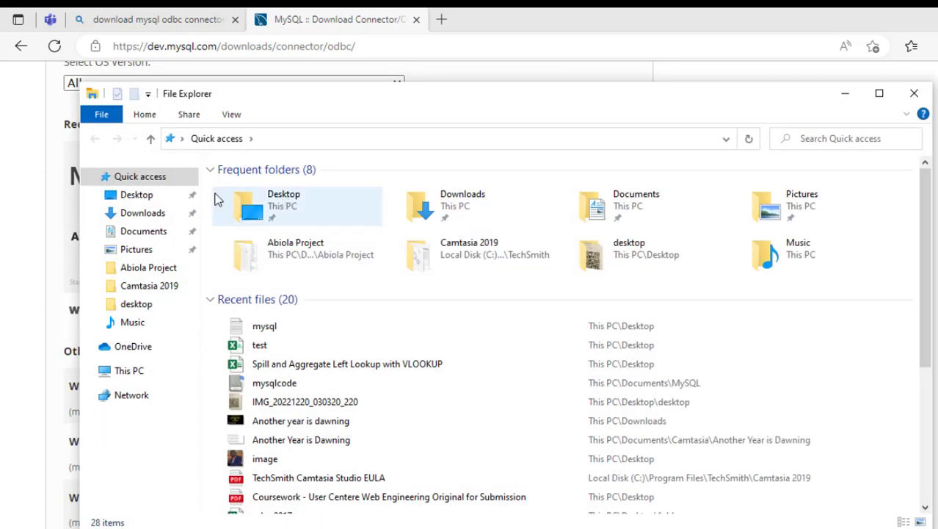
{"action": "left_click", "coordinate": [149, 213]}
{"action": "left_click", "coordinate": [276, 210]}
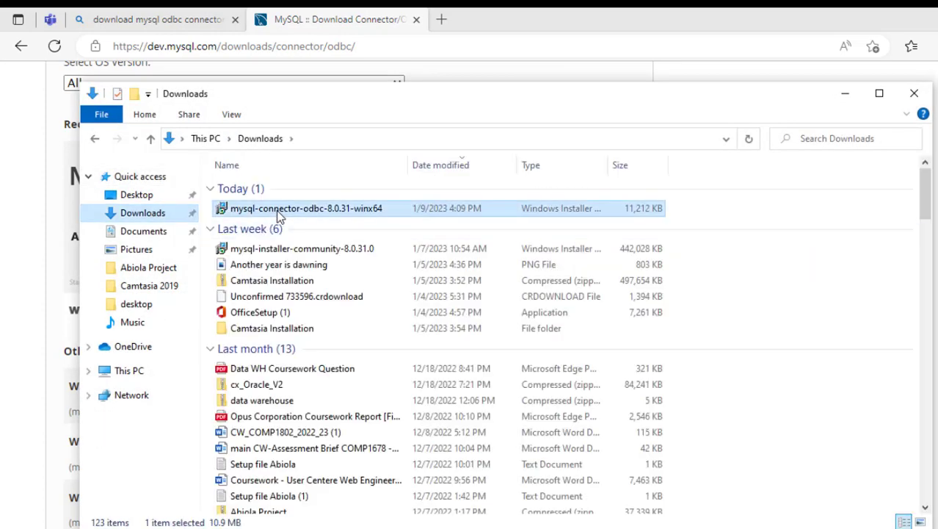
{"action": "double_click", "coordinate": [276, 210]}
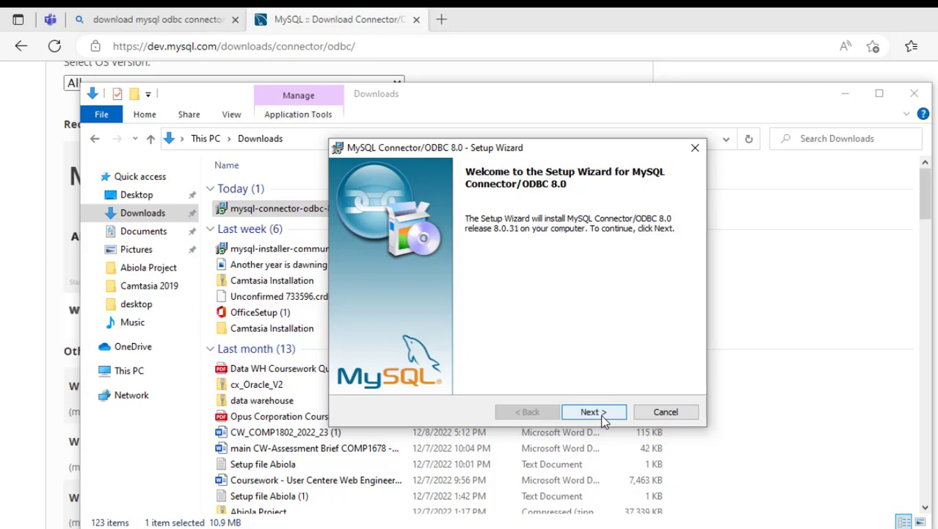
Step: Accept the license, install Connector/ODBC 8.0 64-bit with Custom setup, and finish the wizard
{"action": "left_click", "coordinate": [592, 412]}
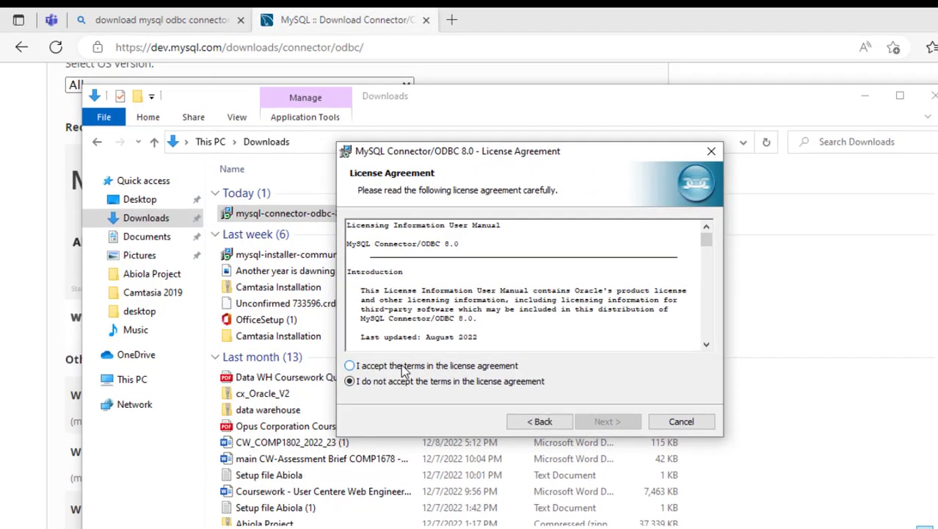
{"action": "left_click", "coordinate": [403, 367]}
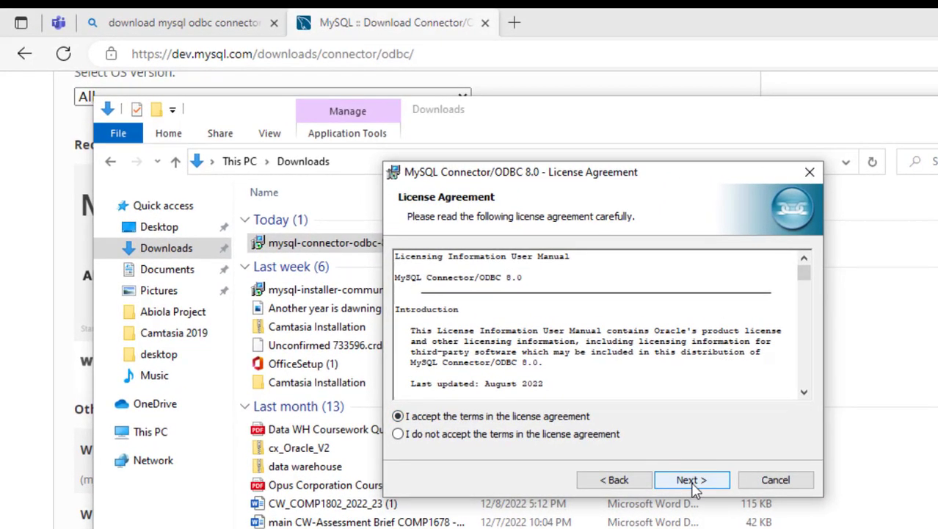
{"action": "left_click", "coordinate": [692, 481]}
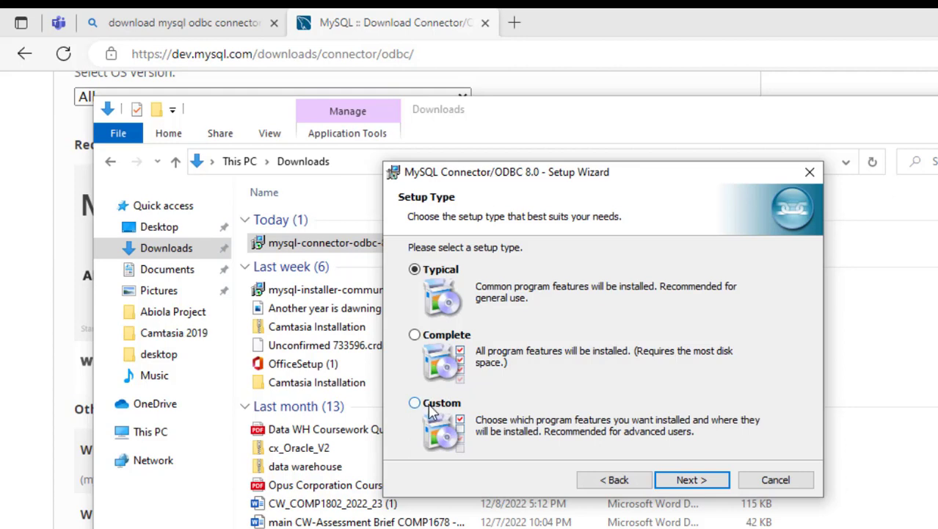
{"action": "left_click", "coordinate": [694, 481]}
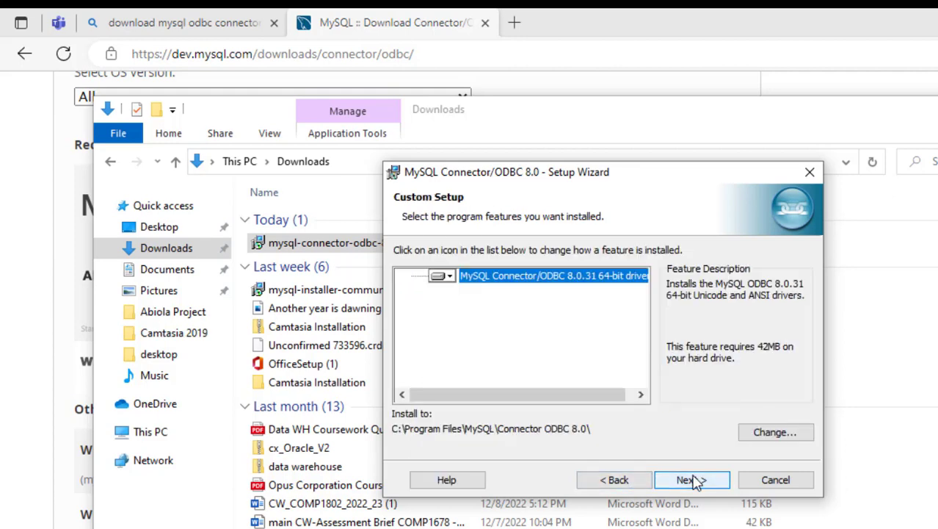
{"action": "left_click", "coordinate": [693, 480]}
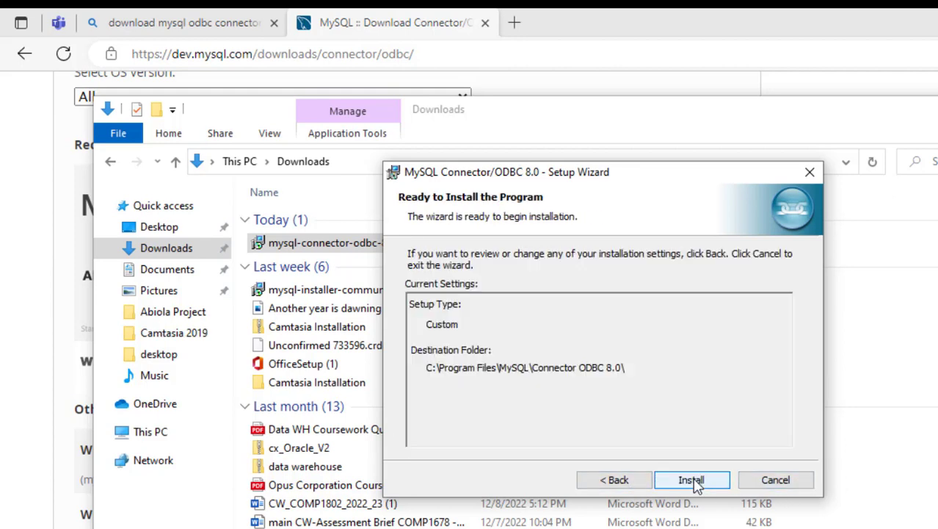
{"action": "left_click", "coordinate": [690, 482]}
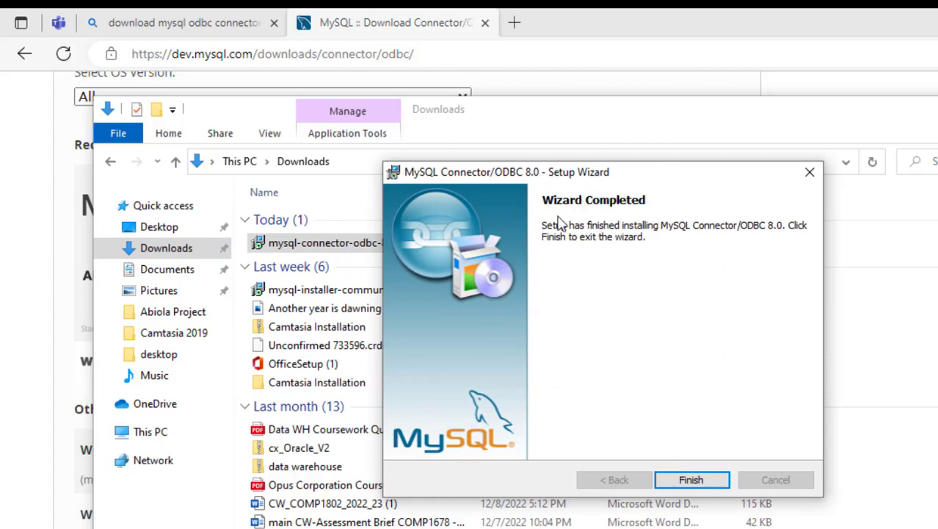
{"action": "left_click", "coordinate": [691, 481]}
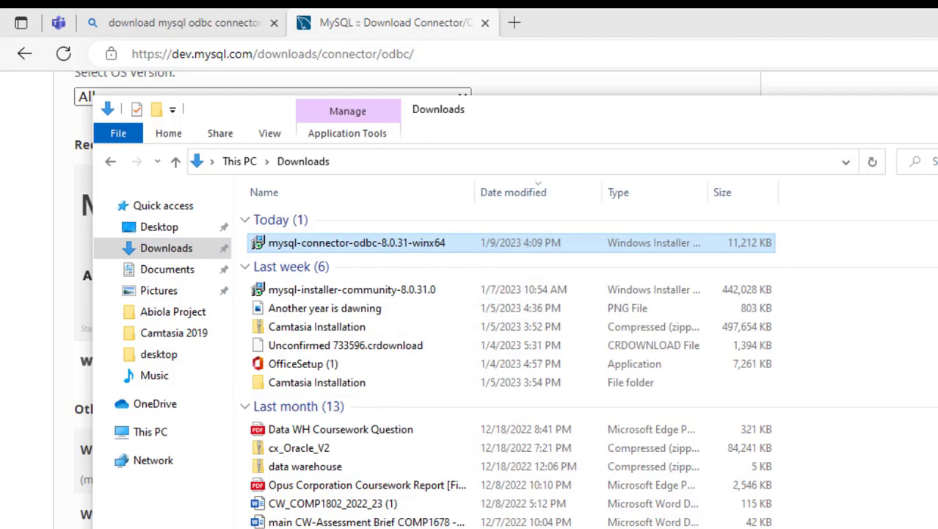
Step: Open ODBC Data Sources (64-bit) and add a user DSN using the MySQL ODBC 8.0 Unicode Driver
{"action": "key", "text": "alt+F4"}
{"action": "key", "text": "super"}
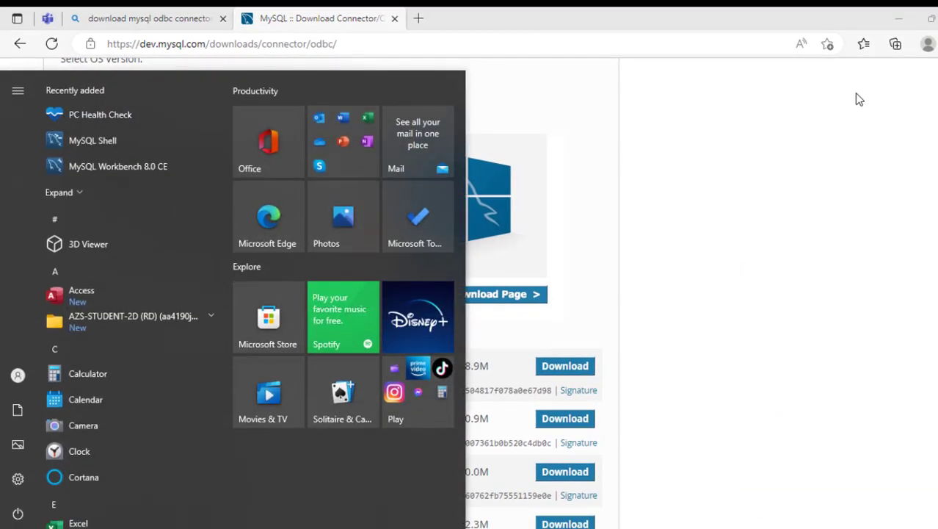
{"action": "type", "text": "odb"}
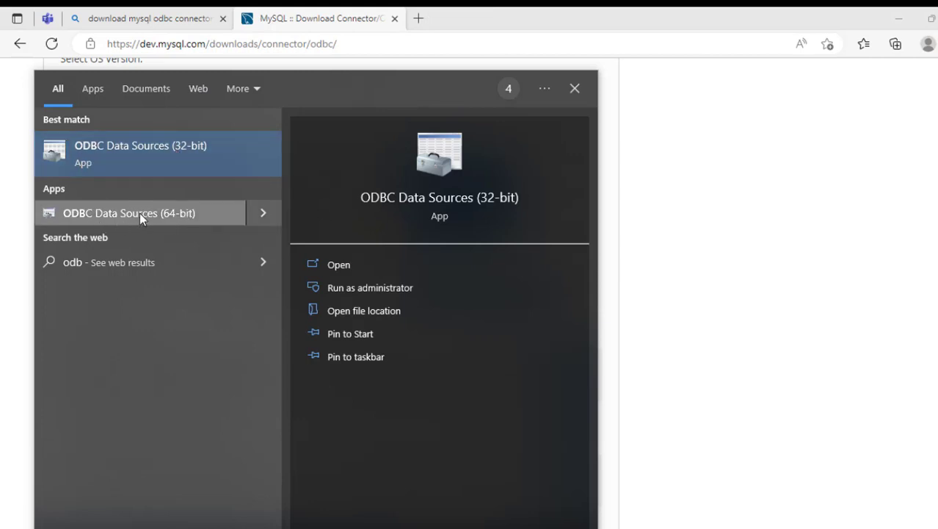
{"action": "left_click", "coordinate": [118, 212]}
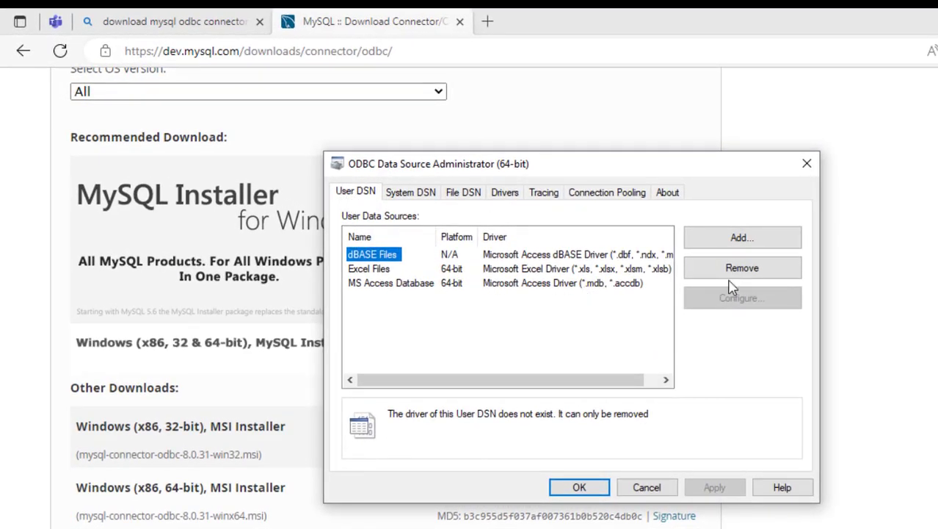
{"action": "left_click", "coordinate": [760, 245]}
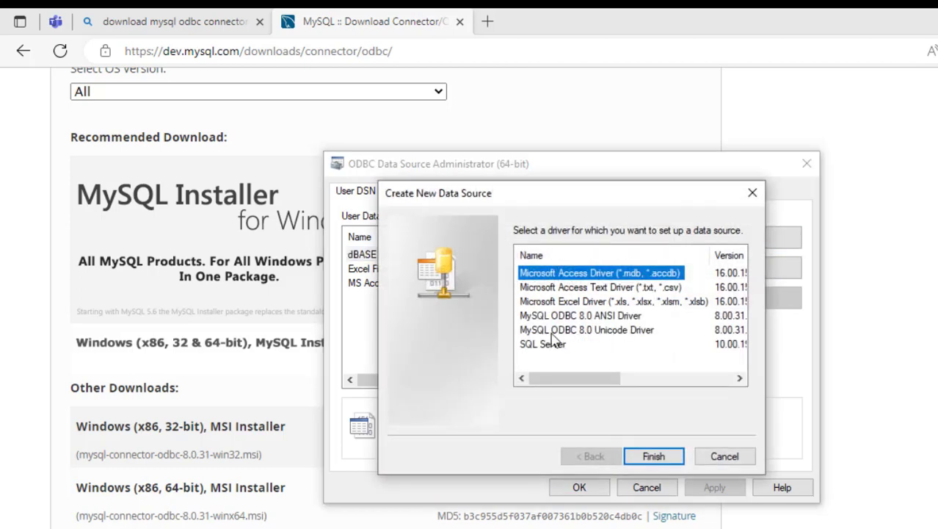
{"action": "left_click", "coordinate": [610, 331]}
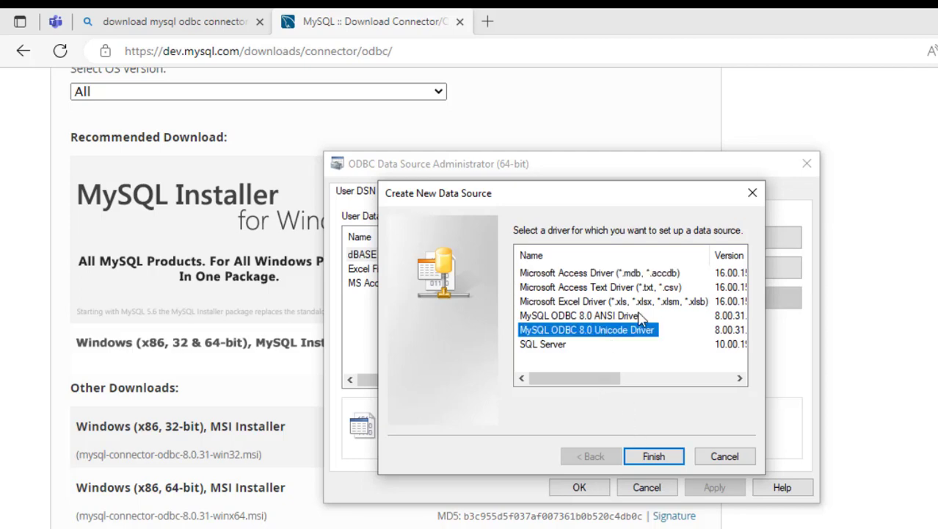
{"action": "double_click", "coordinate": [635, 331]}
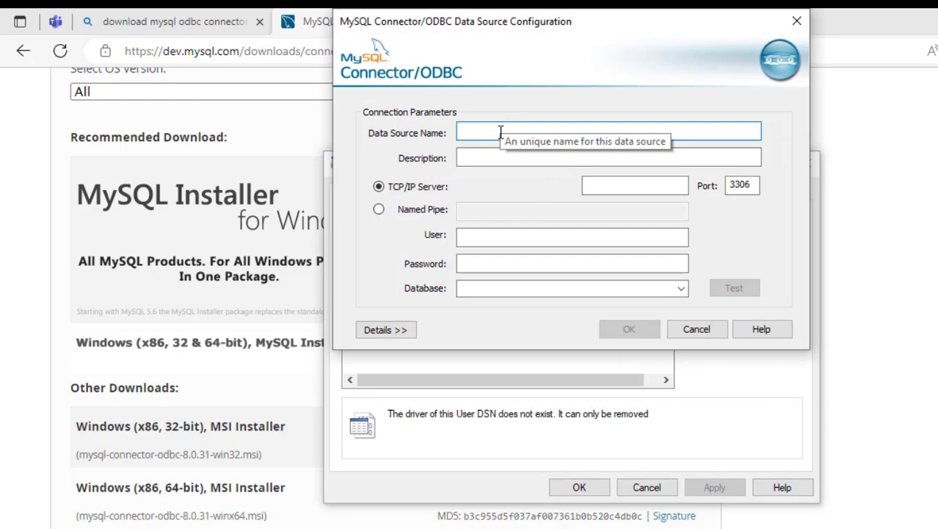
Step: Configure DSN 'mySQL' for localhost port 3306 with user and password, test it successfully, and save
{"action": "type", "text": "mySQL"}
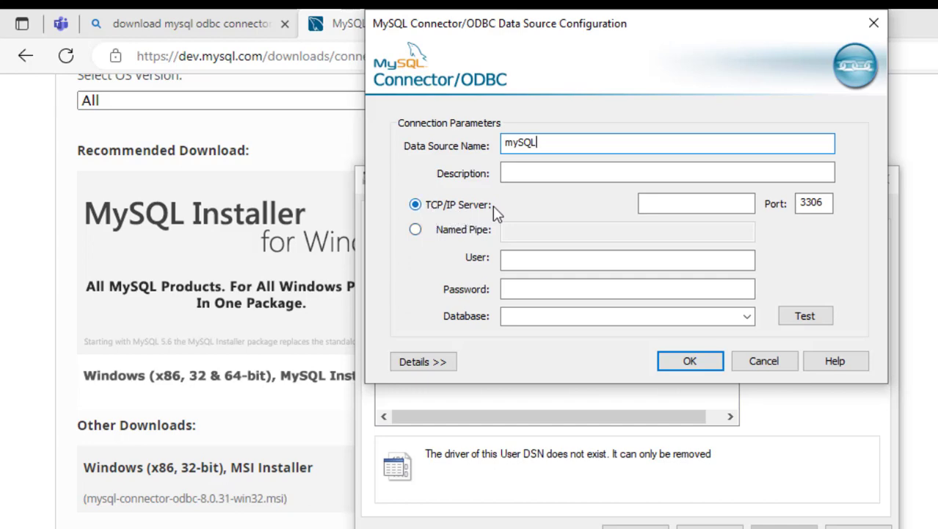
{"action": "left_click", "coordinate": [646, 205]}
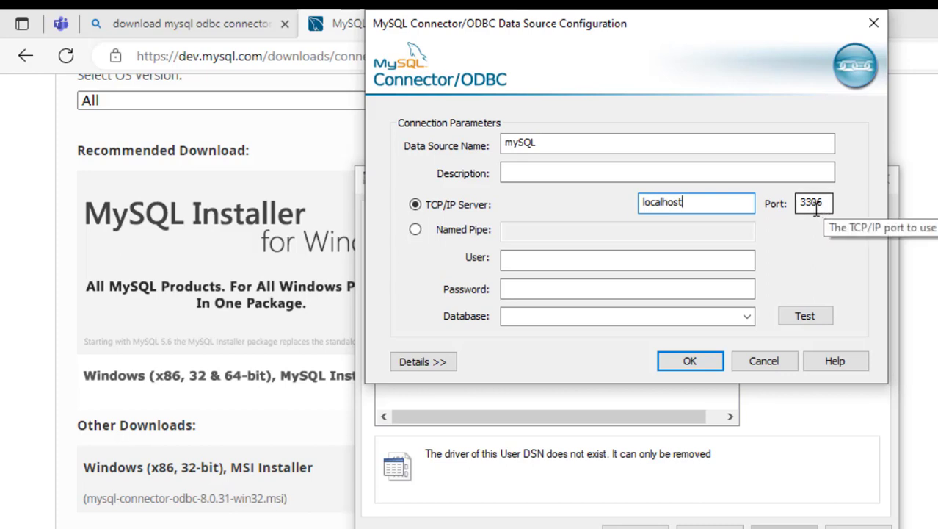
{"action": "left_click", "coordinate": [603, 260]}
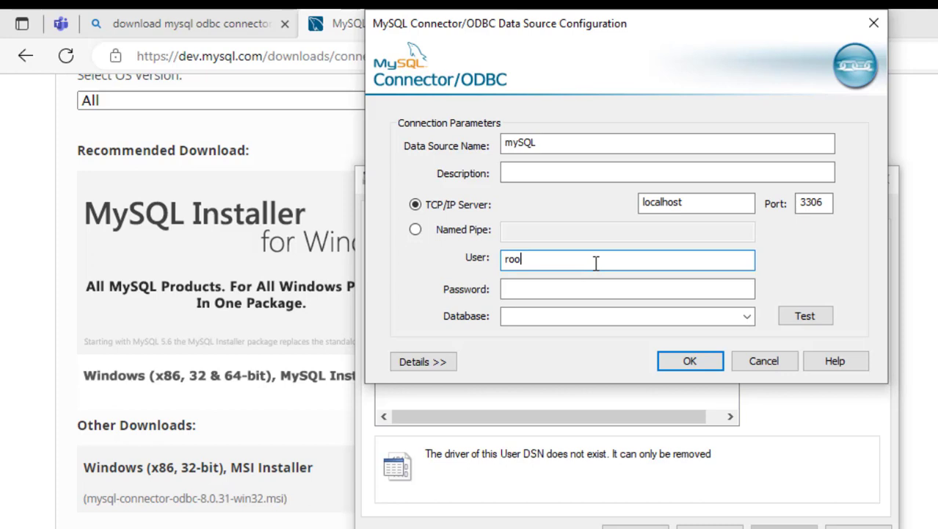
{"action": "left_click", "coordinate": [588, 280]}
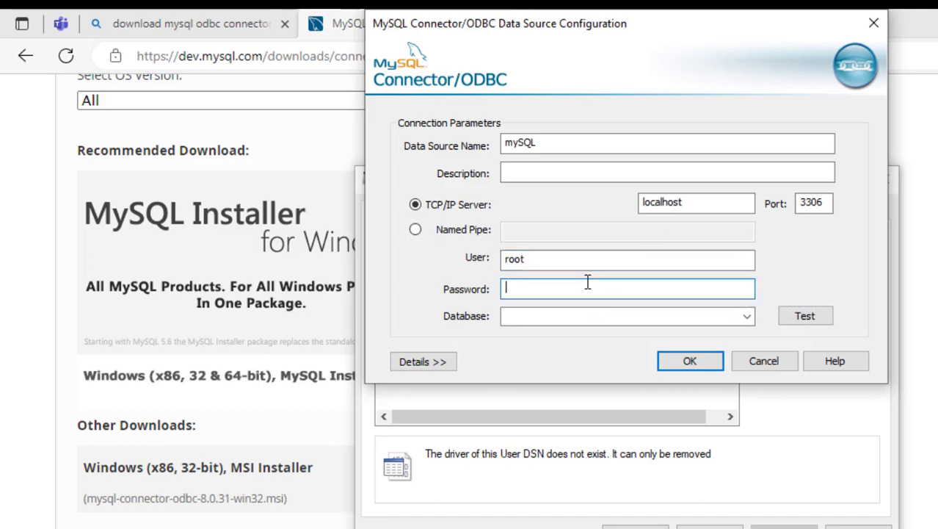
{"action": "type", "text": "r"}
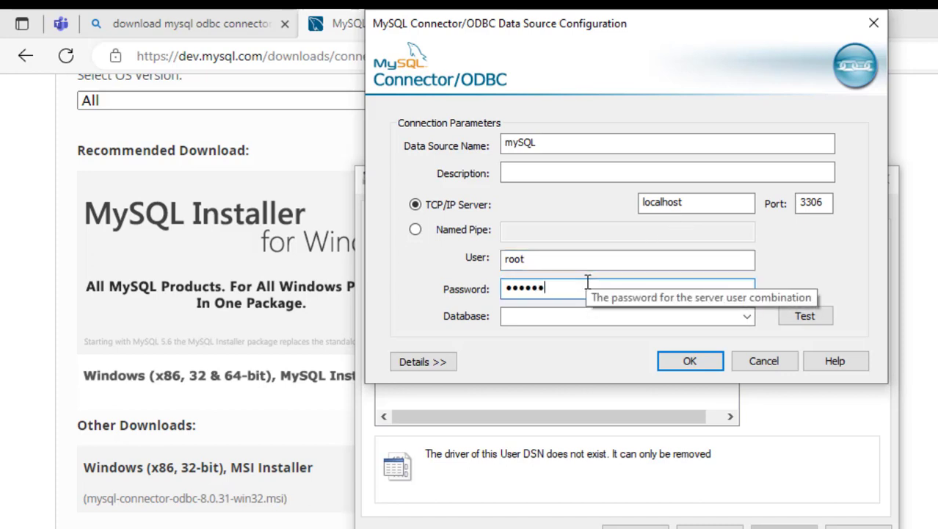
{"action": "left_click", "coordinate": [822, 318]}
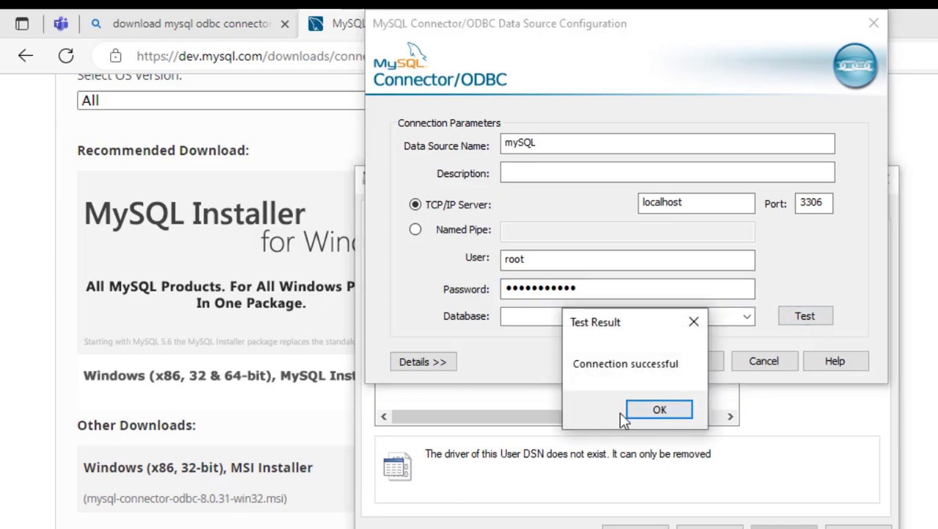
{"action": "left_click", "coordinate": [659, 411]}
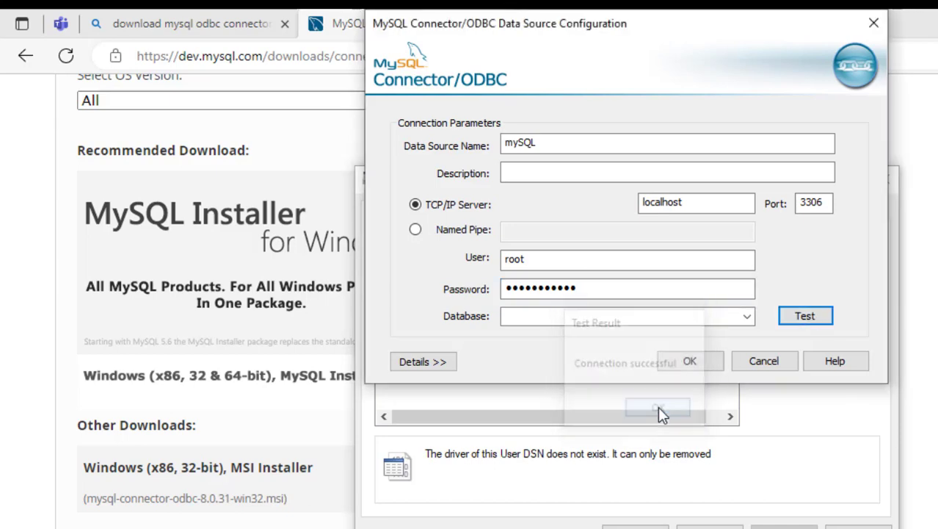
{"action": "left_click", "coordinate": [691, 364]}
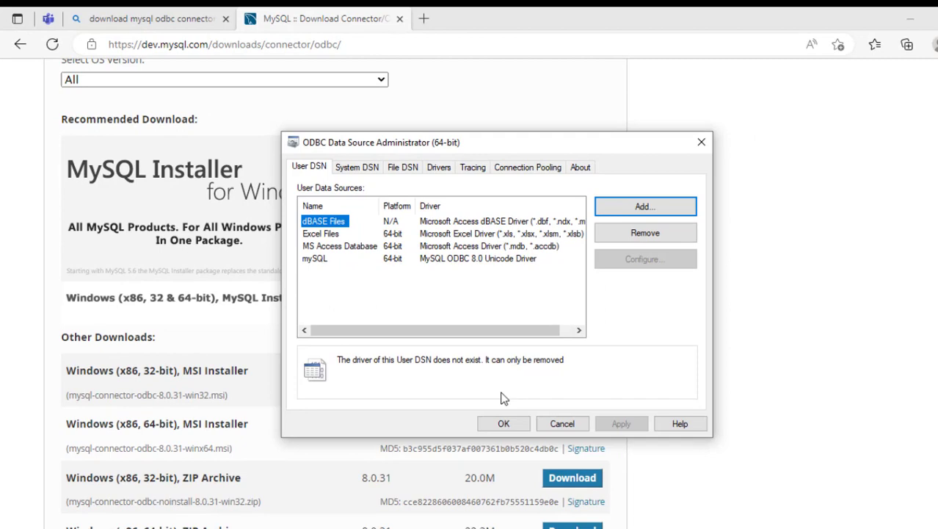
Step: Close the ODBC administrator, then start an Excel From ODBC import using the mySQL DSN
{"action": "left_click", "coordinate": [504, 423]}
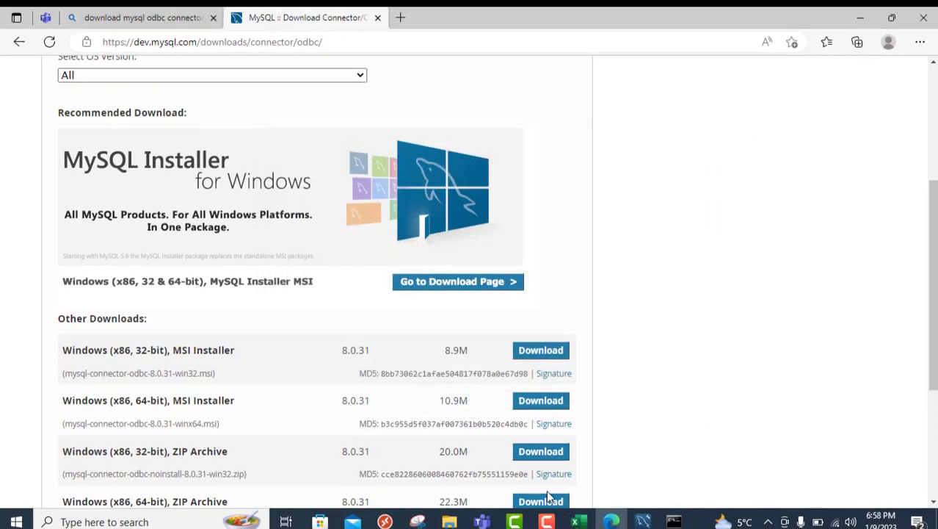
{"action": "left_click", "coordinate": [578, 520]}
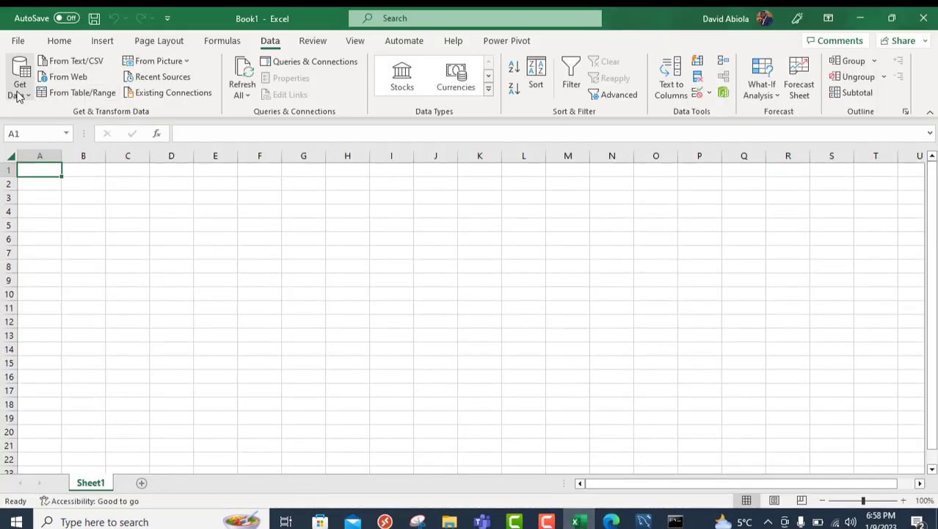
{"action": "left_click", "coordinate": [20, 94]}
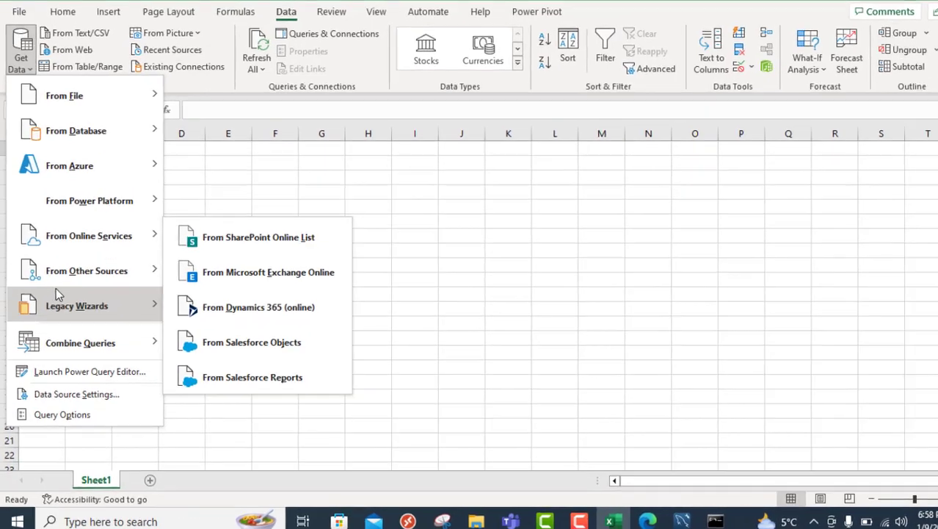
{"action": "mouse_move", "coordinate": [75, 286]}
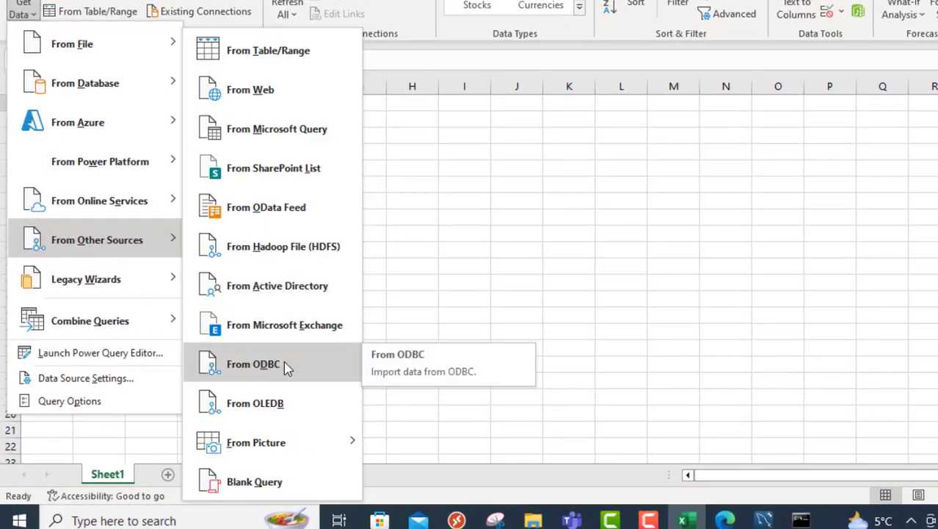
{"action": "left_click", "coordinate": [283, 363]}
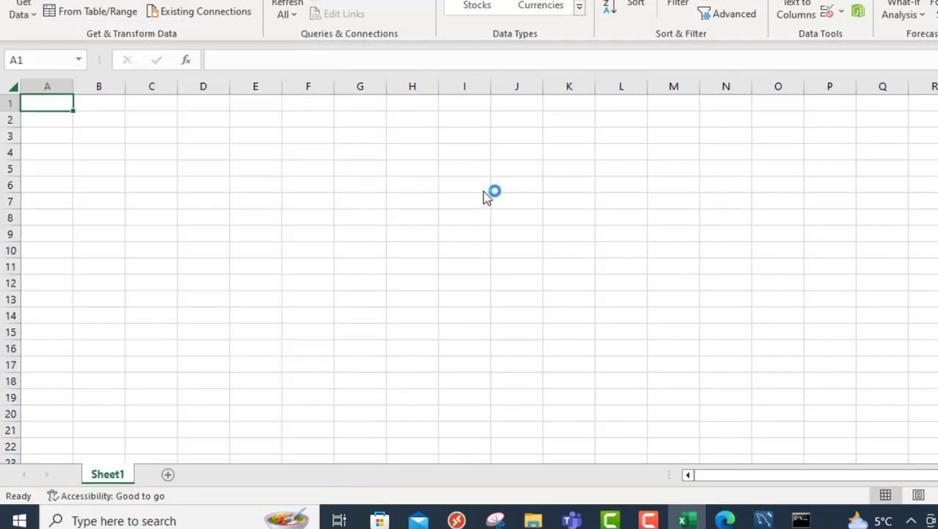
{"action": "left_click", "coordinate": [431, 192]}
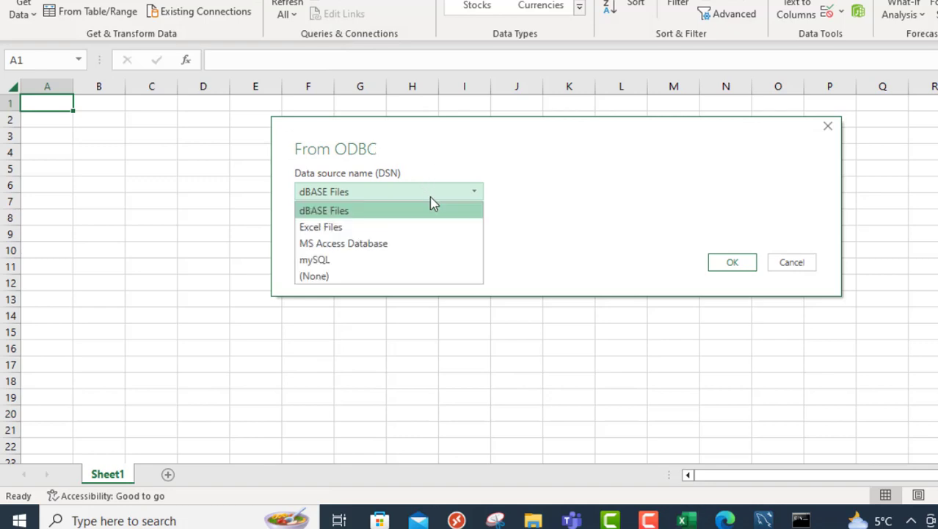
{"action": "left_click", "coordinate": [316, 261]}
{"action": "left_click", "coordinate": [727, 270]}
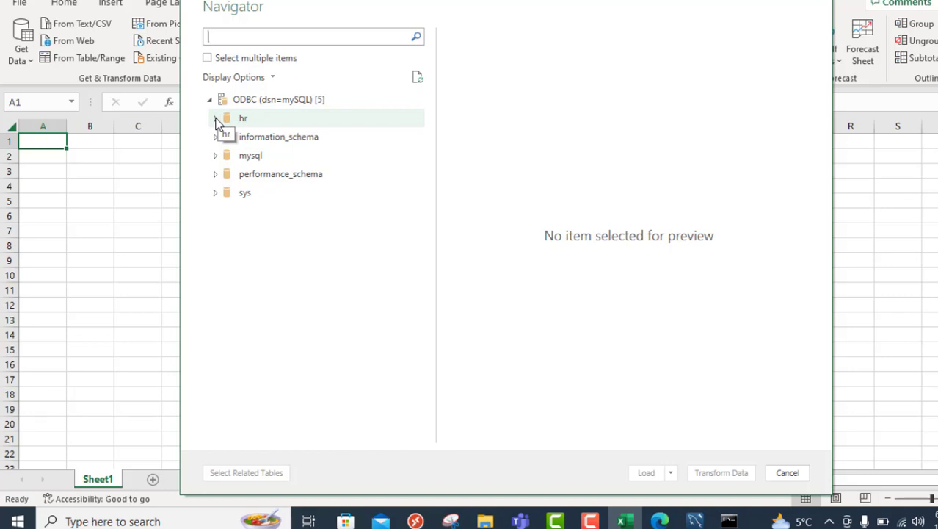
Step: Expand hr in Navigator, select the employees table and open it with Transform Data
{"action": "left_click", "coordinate": [217, 122]}
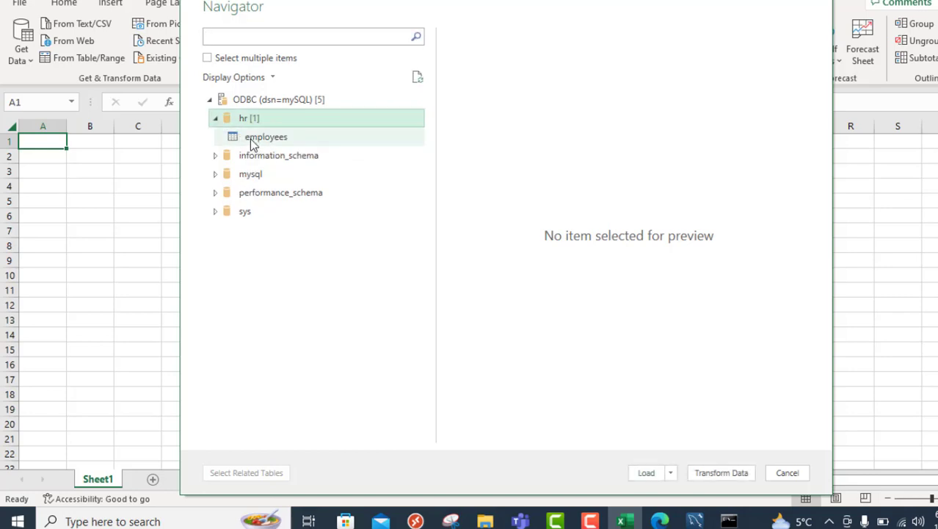
{"action": "left_click", "coordinate": [276, 139]}
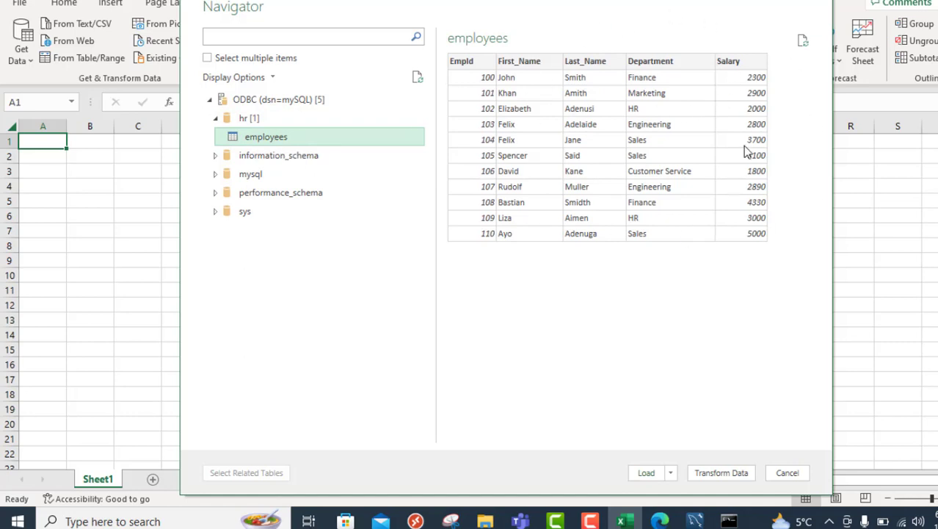
{"action": "left_click", "coordinate": [722, 473]}
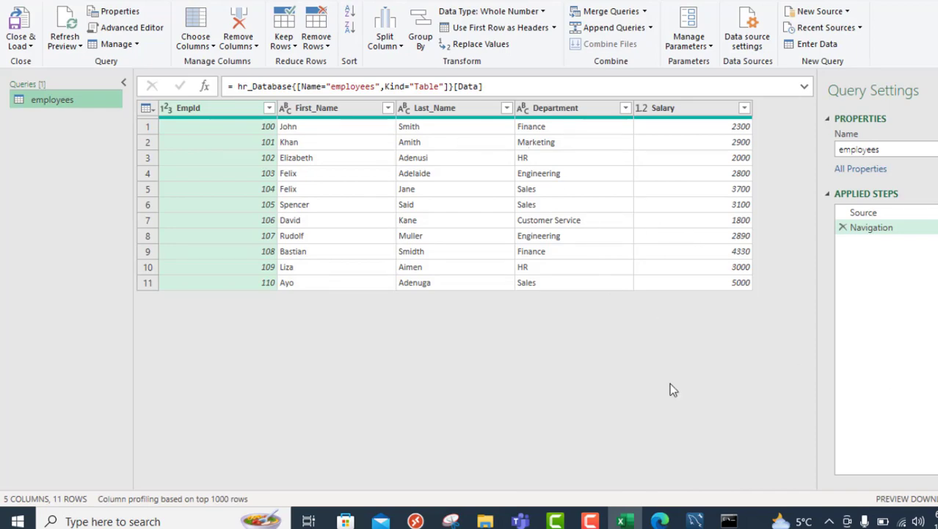
Step: Compare with the Workbench employees data, then set the Salary column's type to Currency
{"action": "left_click", "coordinate": [695, 521]}
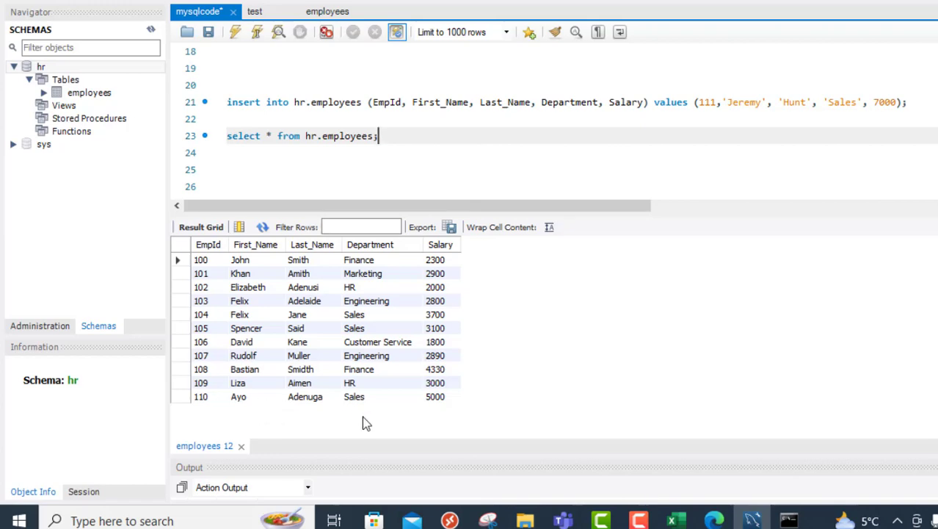
{"action": "left_click", "coordinate": [672, 521]}
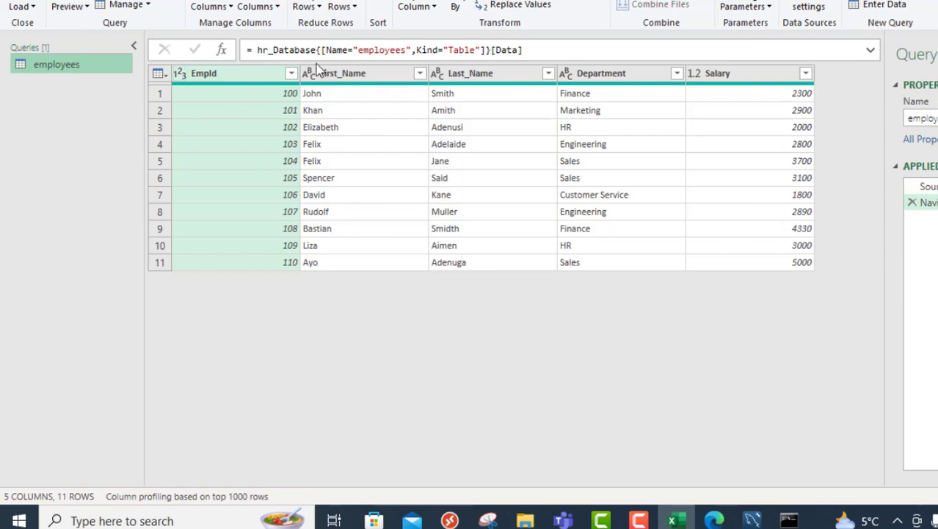
{"action": "left_click", "coordinate": [695, 74]}
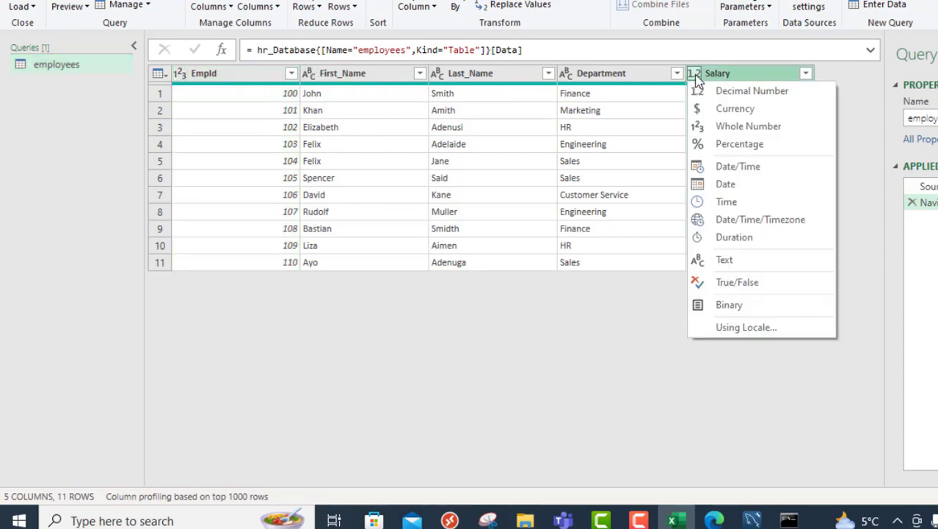
{"action": "left_click", "coordinate": [734, 111]}
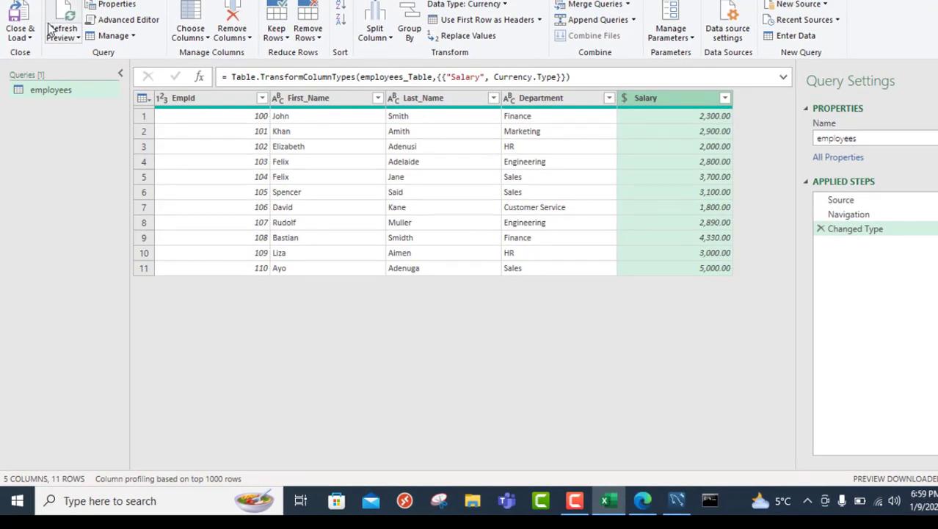
{"action": "left_click", "coordinate": [22, 36]}
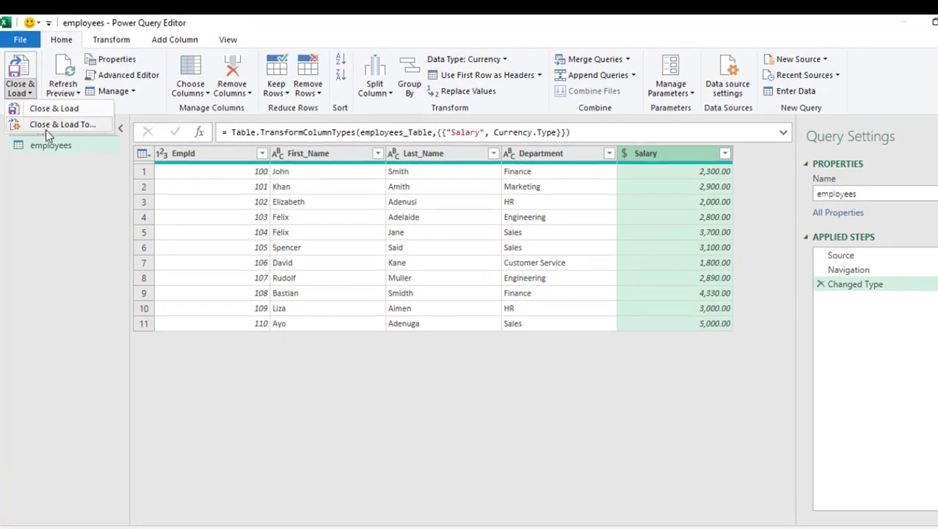
Step: Load the employees query as a Table on the existing worksheet at $A$1
{"action": "left_click", "coordinate": [45, 127]}
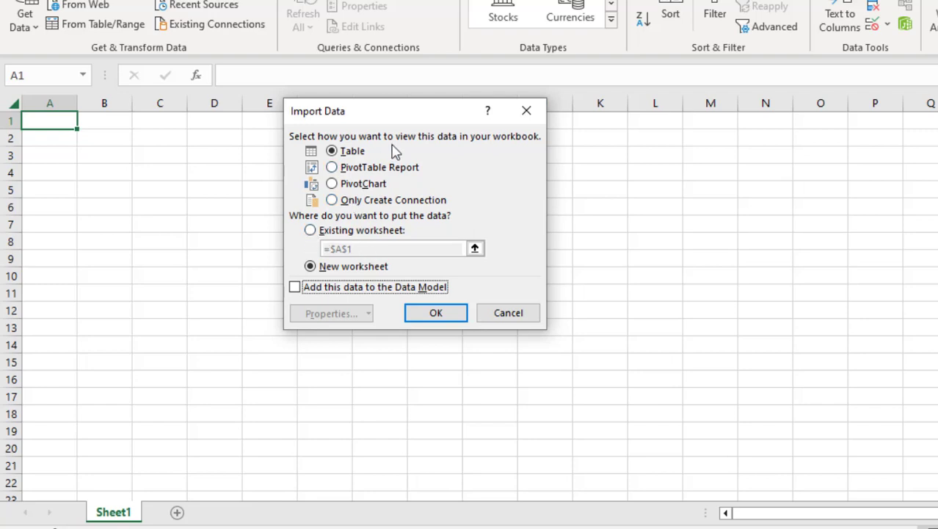
{"action": "left_click", "coordinate": [310, 231]}
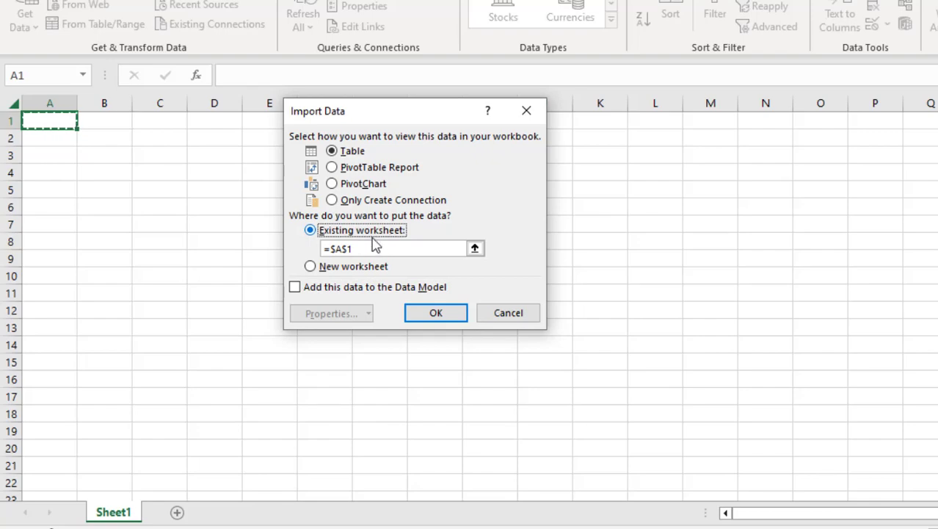
{"action": "left_click", "coordinate": [442, 317]}
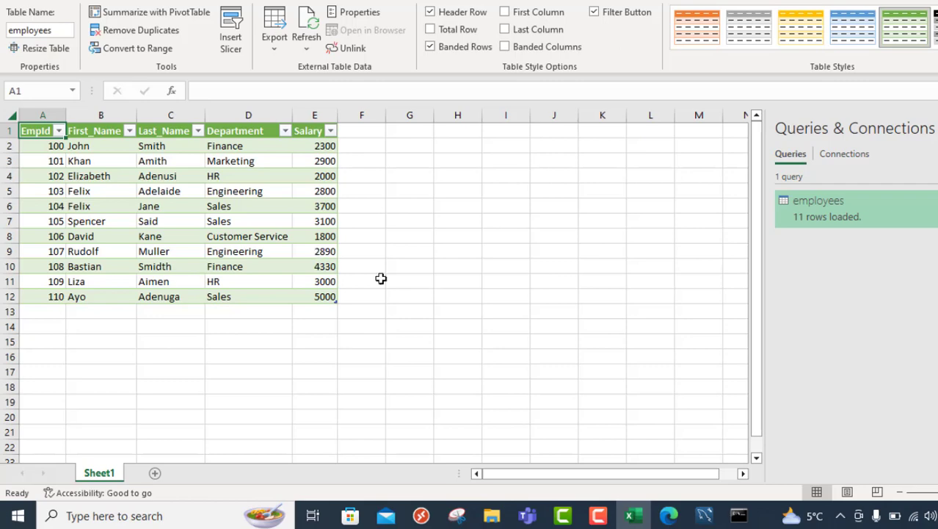
Step: Execute the line 23 select in MySQL Workbench, listing 12 employees including 111
{"action": "left_click", "coordinate": [703, 517]}
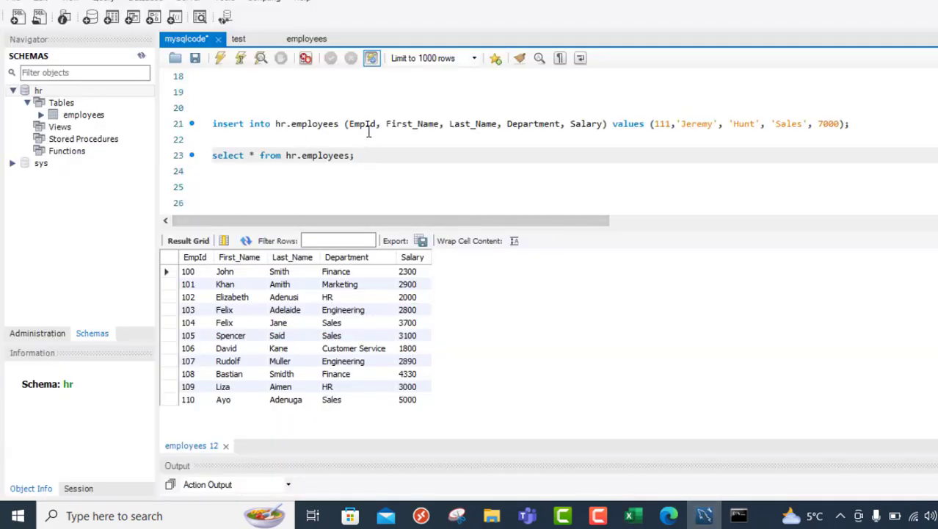
{"action": "left_click", "coordinate": [357, 126]}
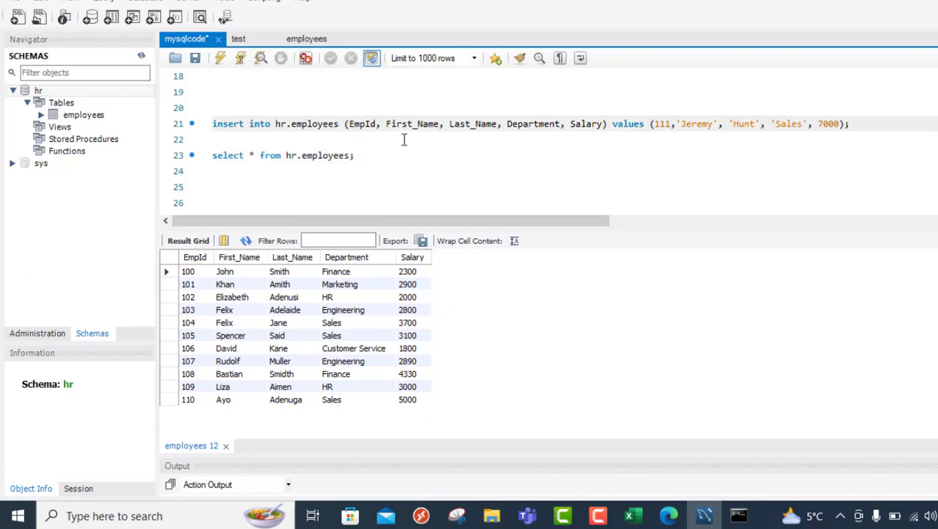
{"action": "left_click", "coordinate": [301, 156]}
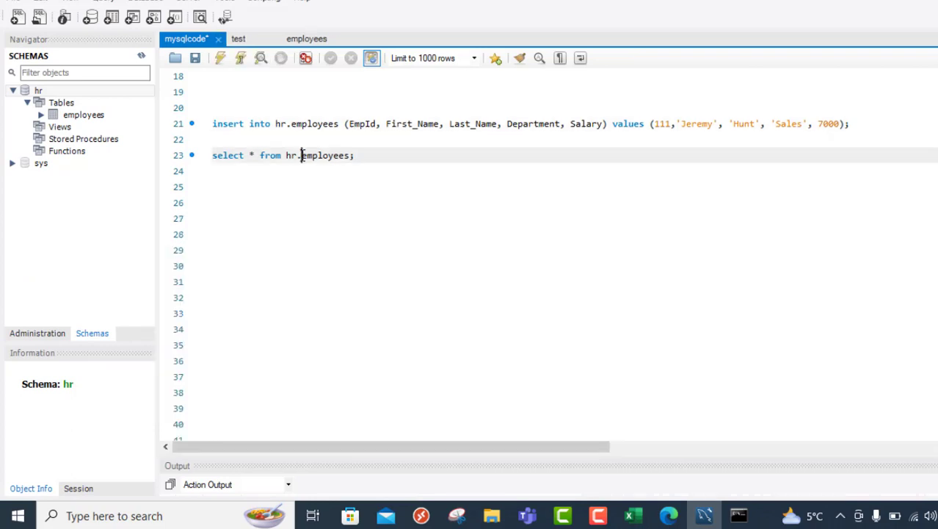
{"action": "key", "text": "ctrl+Return"}
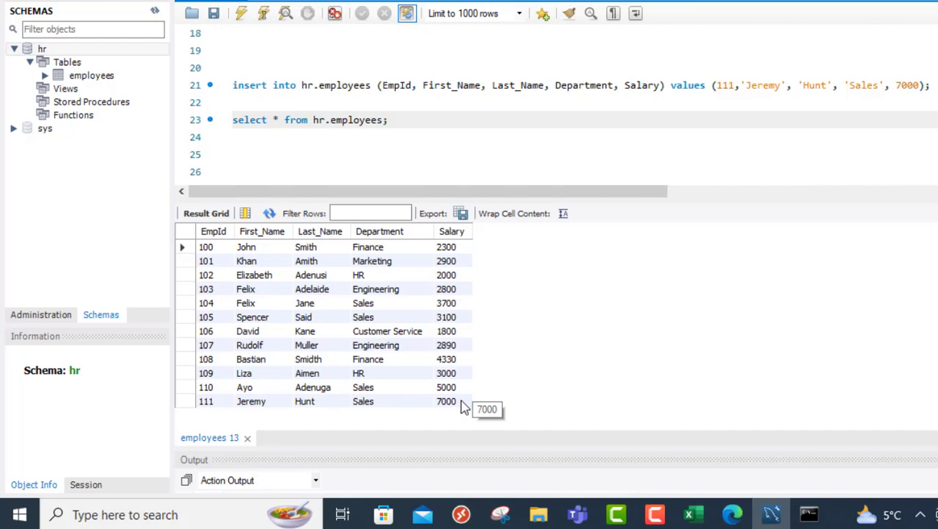
Step: Refresh the Excel employees table from the database to show 12 rows, including employee 111
{"action": "left_click", "coordinate": [690, 514]}
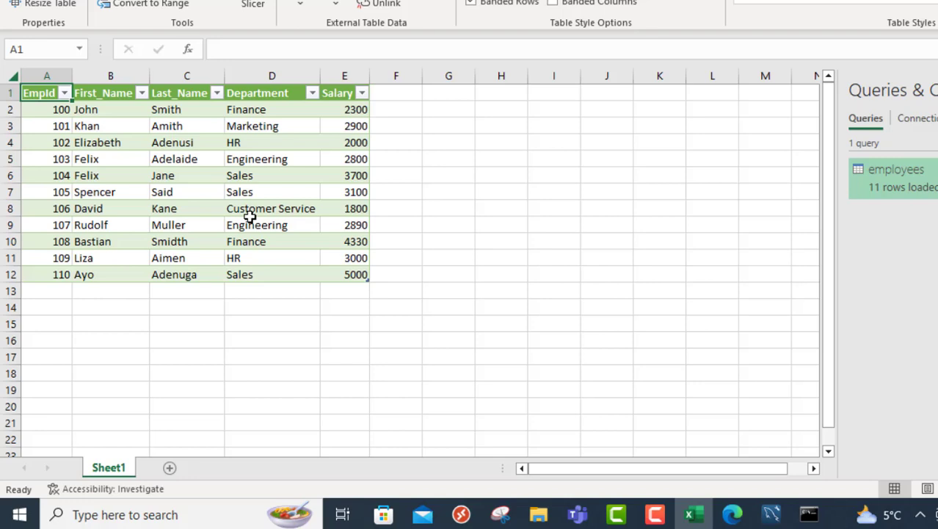
{"action": "right_click", "coordinate": [251, 223]}
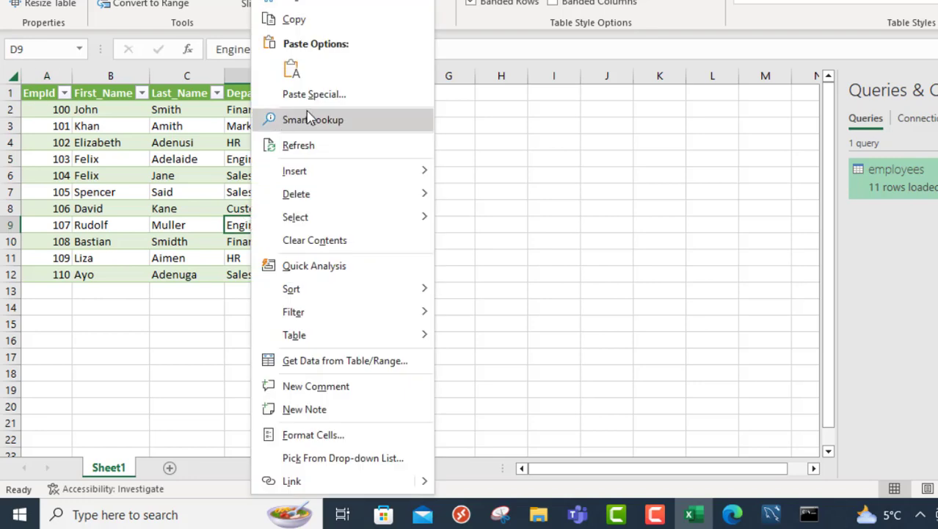
{"action": "left_click", "coordinate": [339, 150]}
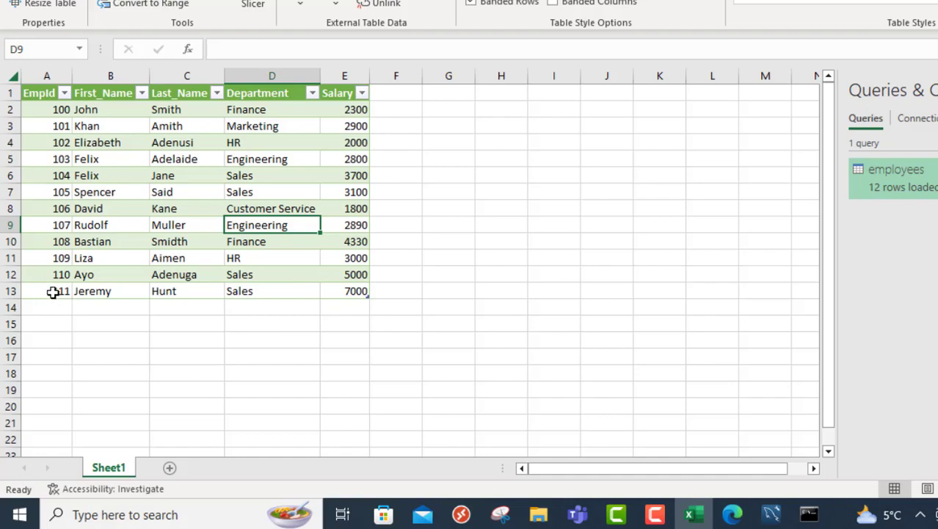
{"action": "left_click", "coordinate": [212, 243]}
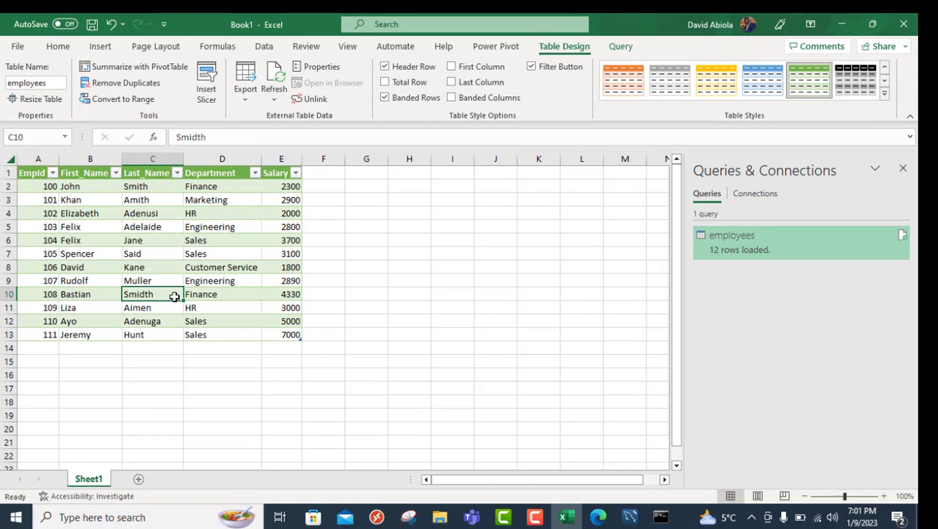